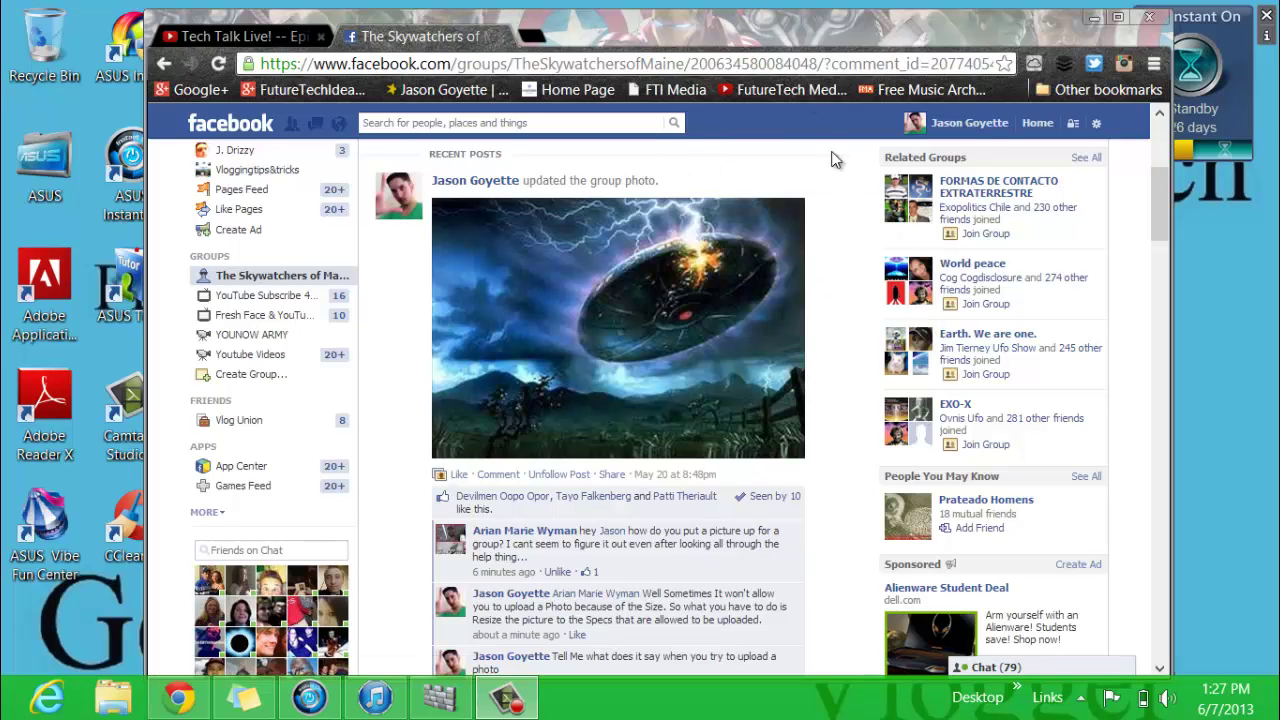
Step: Read the comments under the group photo post about how to put up a picture for a group
scroll(761, 404, "up", 3)
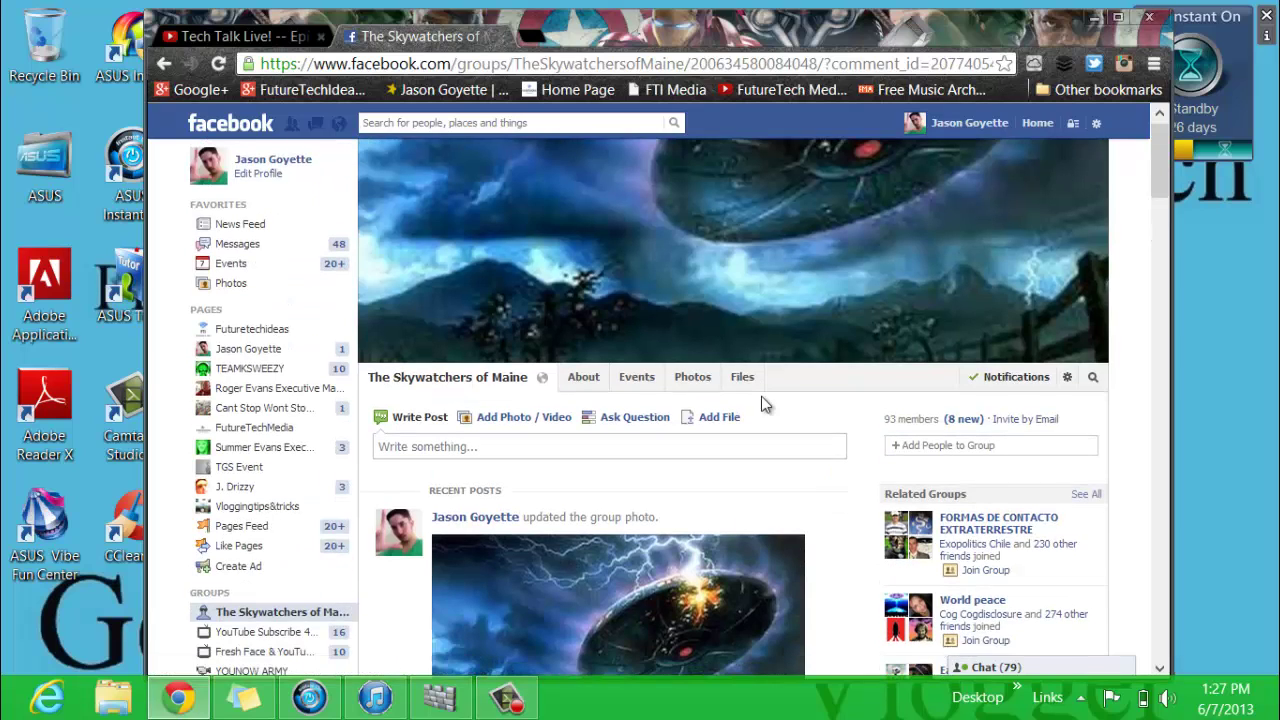
scroll(761, 396, "down", 8)
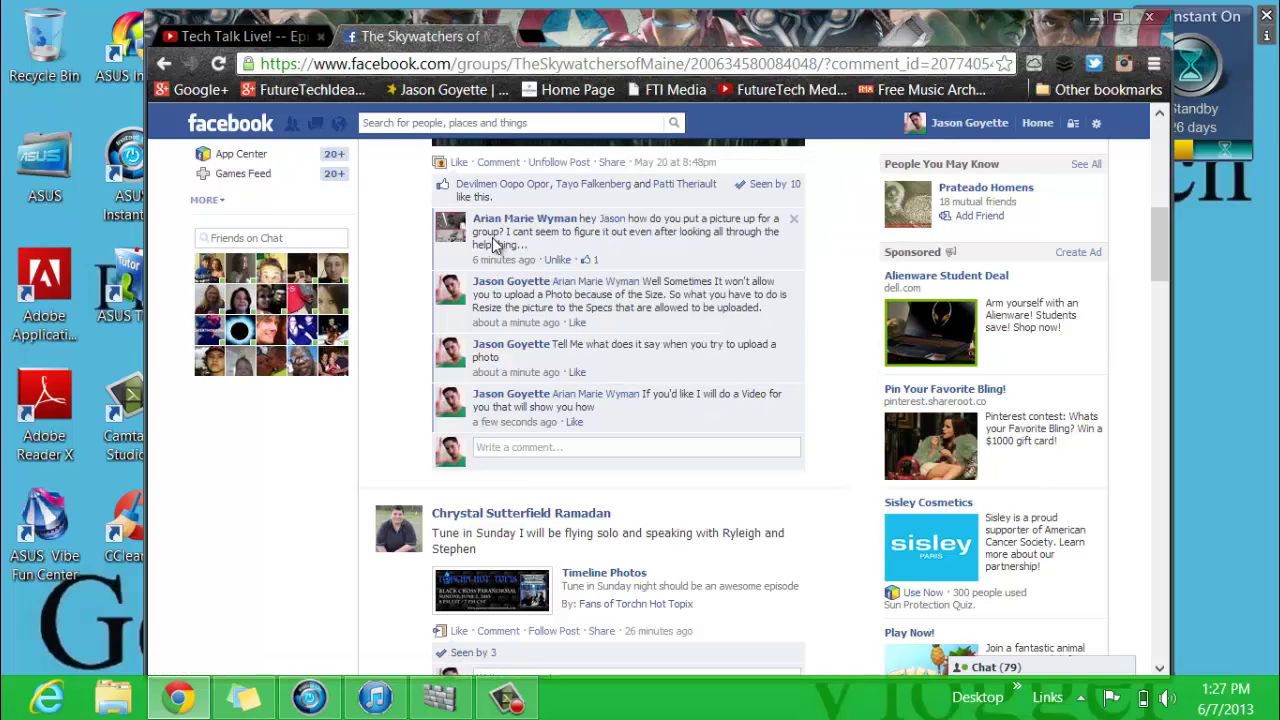
scroll(576, 237, "up", 8)
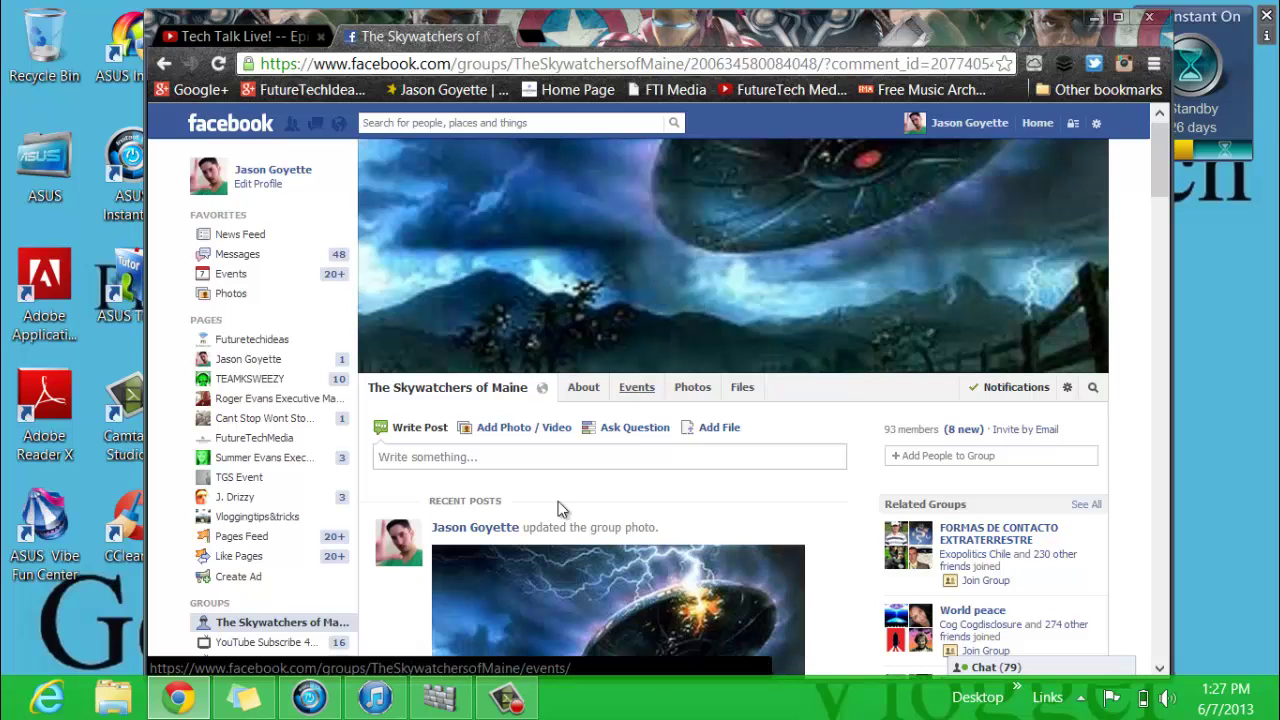
scroll(569, 446, "down", 8)
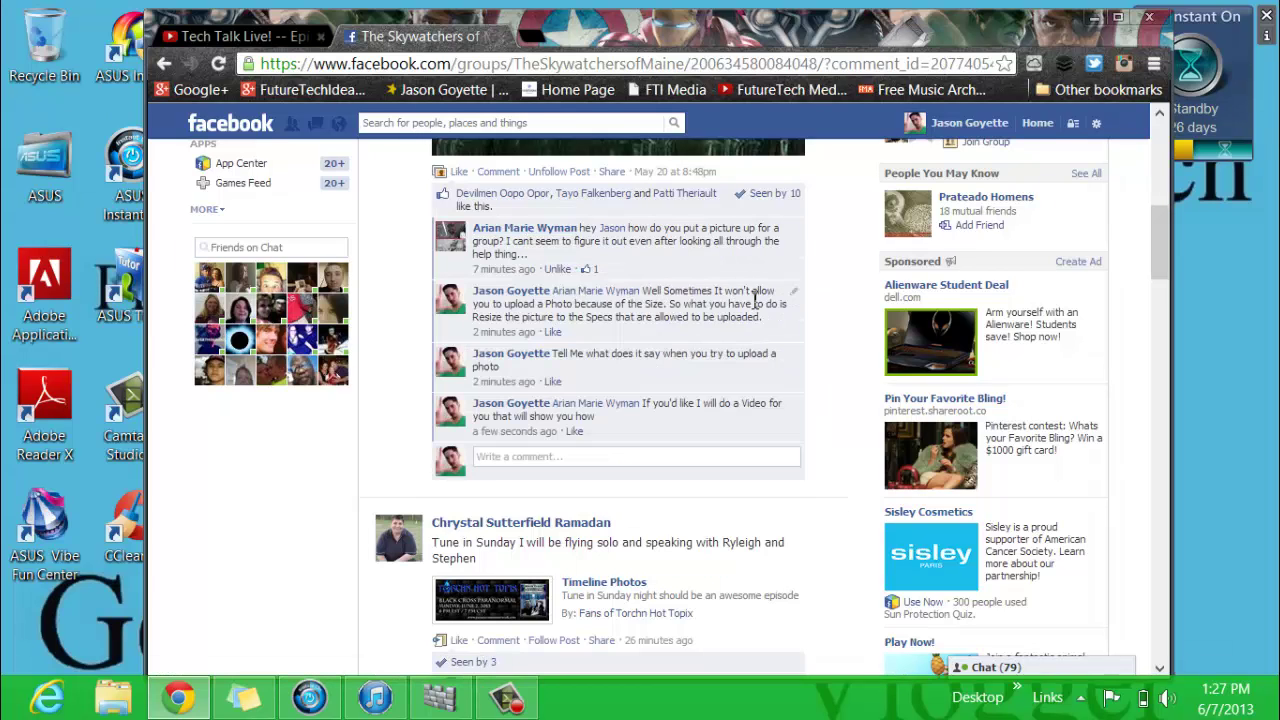
scroll(755, 300, "up", 8)
scroll(752, 306, "up", 2)
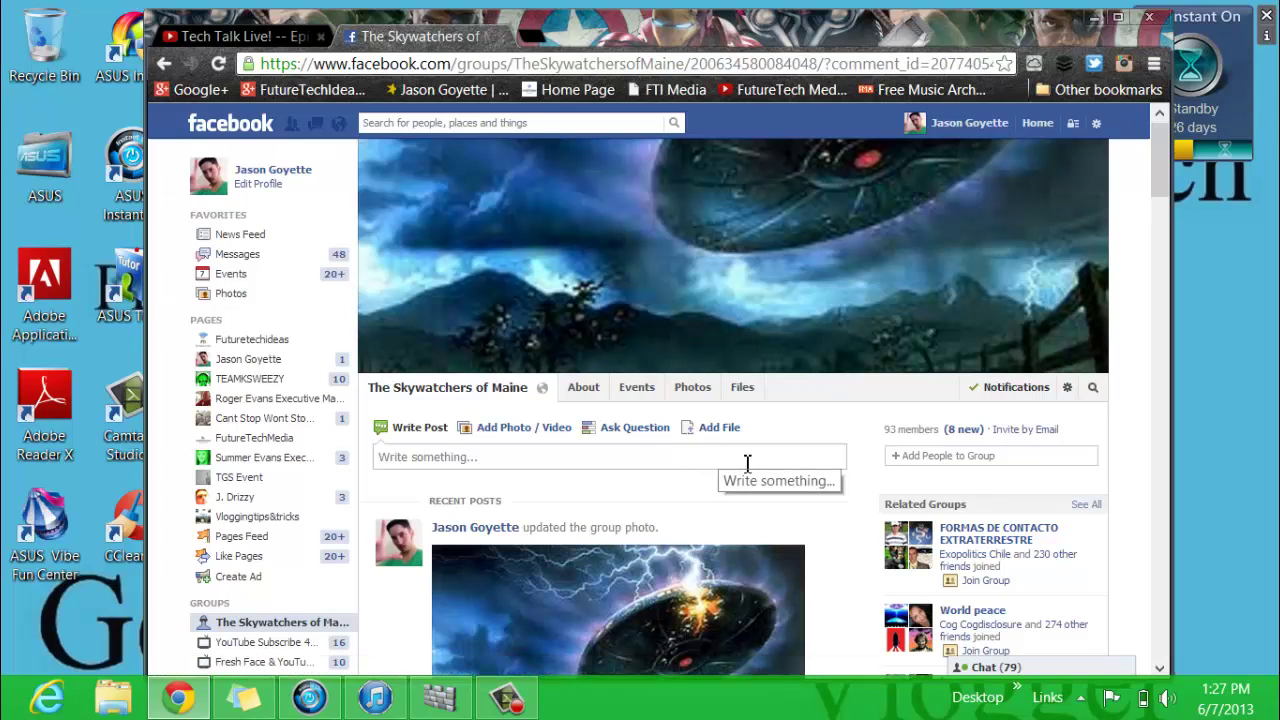
Step: Start changing the cover photo of The Skywatchers of Maine group by uploading a picture from the computer
mouse_move(837, 266)
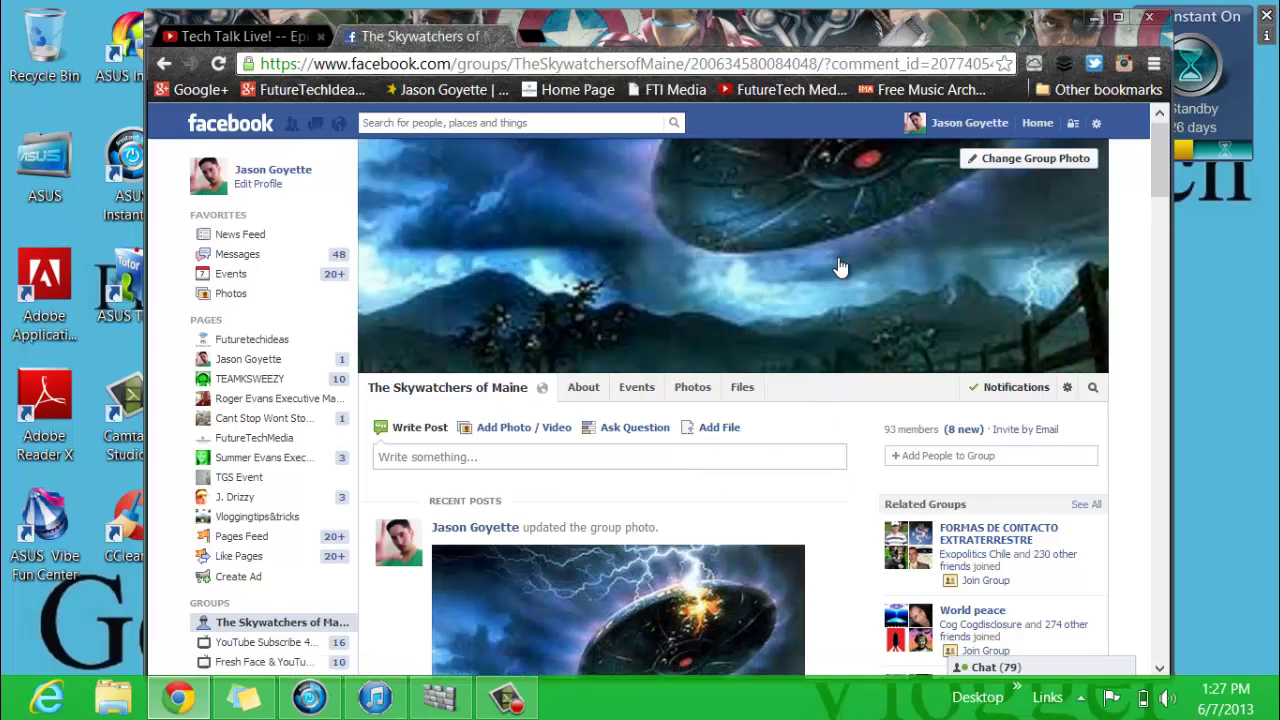
left_click(1007, 165)
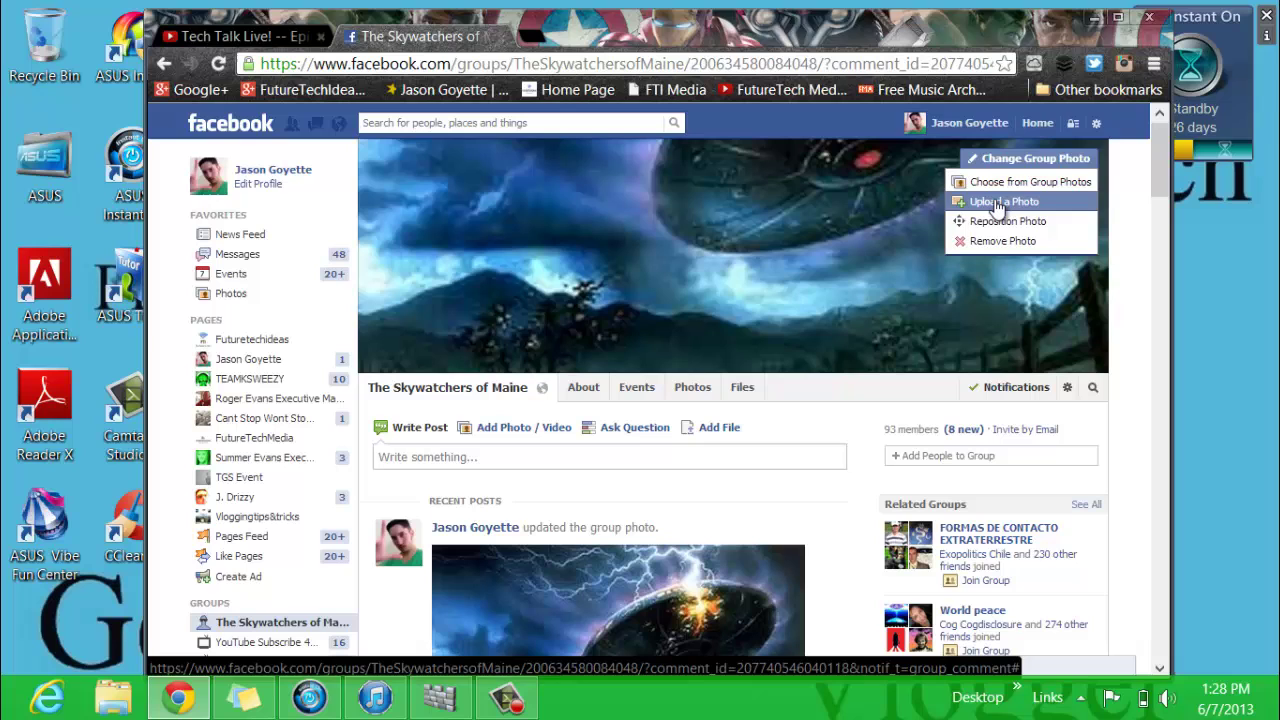
left_click(997, 204)
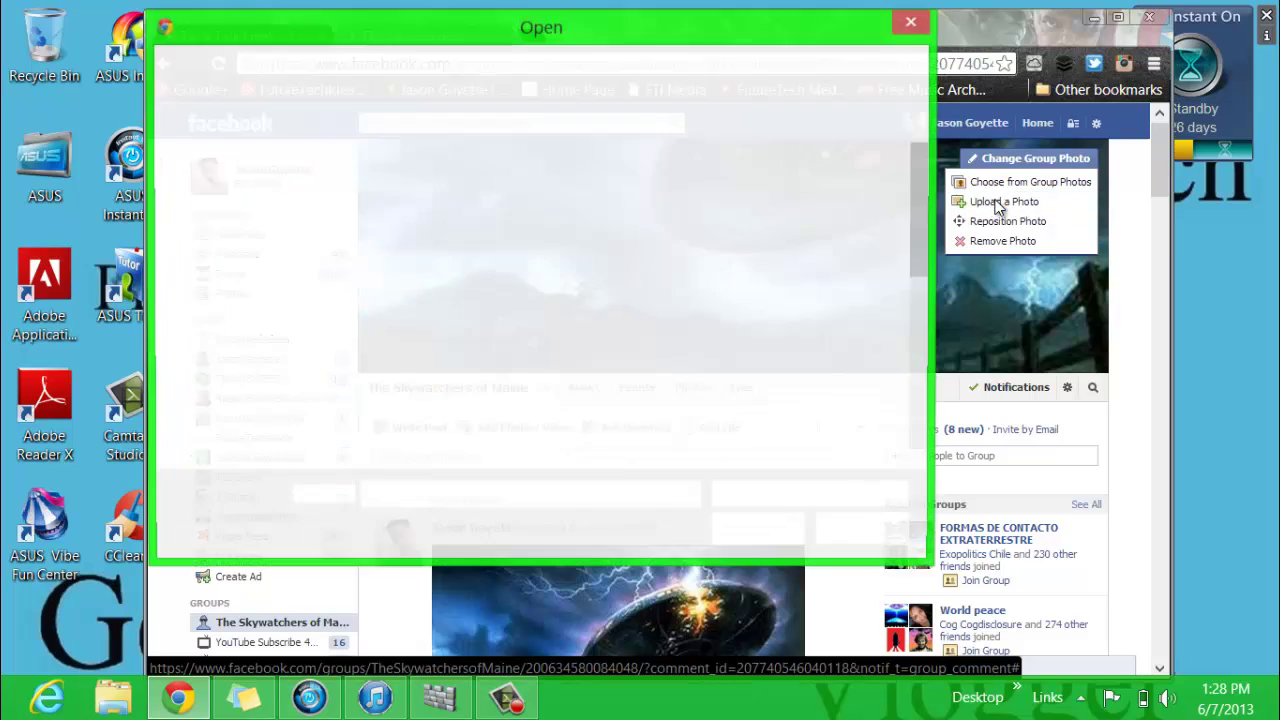
Step: Upload the image IMG_3706 from the 2013-05-28 folder in the Pictures library as the group photo
scroll(643, 233, "down", 10)
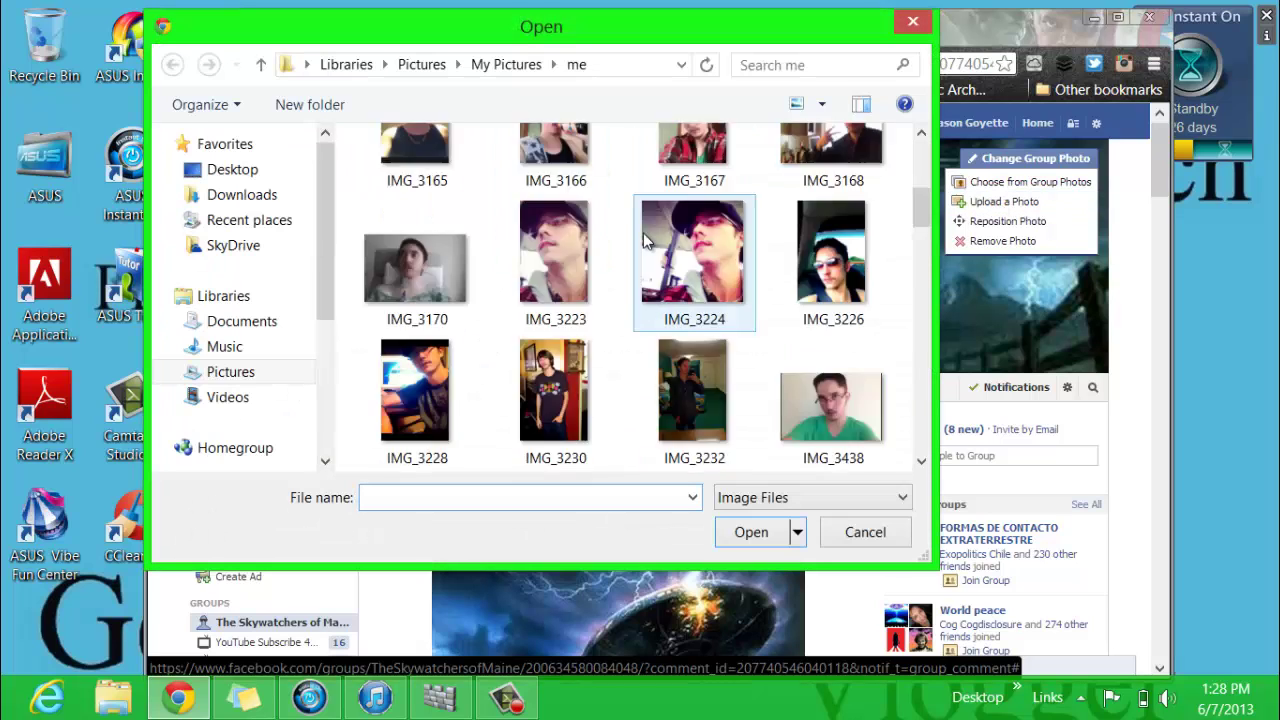
scroll(643, 339, "up", 10)
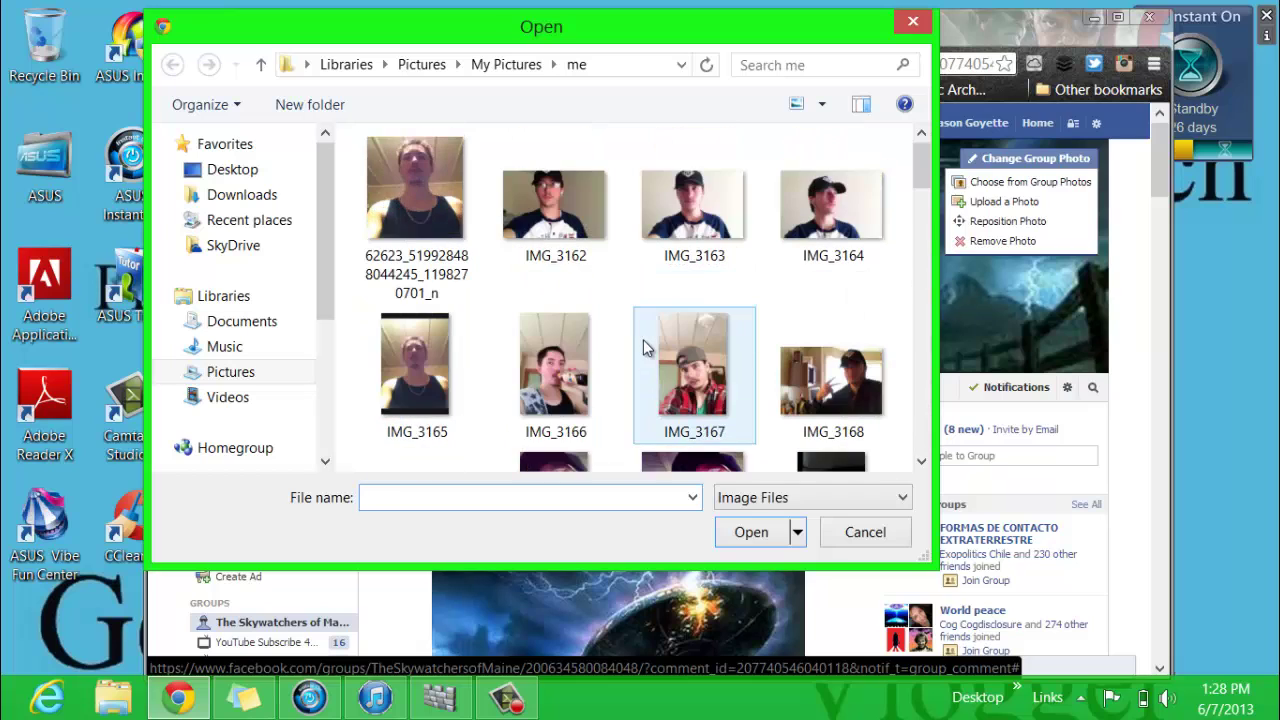
left_click(278, 373)
scroll(565, 275, "down", 5)
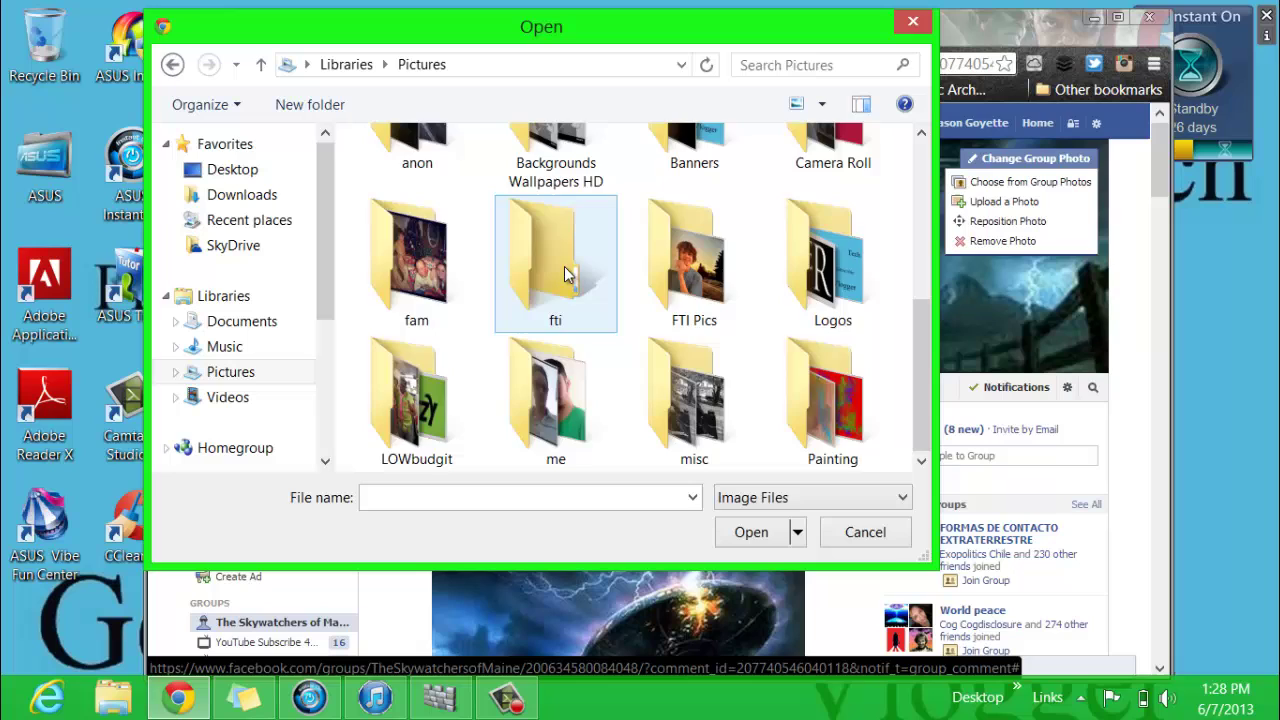
scroll(564, 272, "up", 3)
scroll(564, 268, "down", 3)
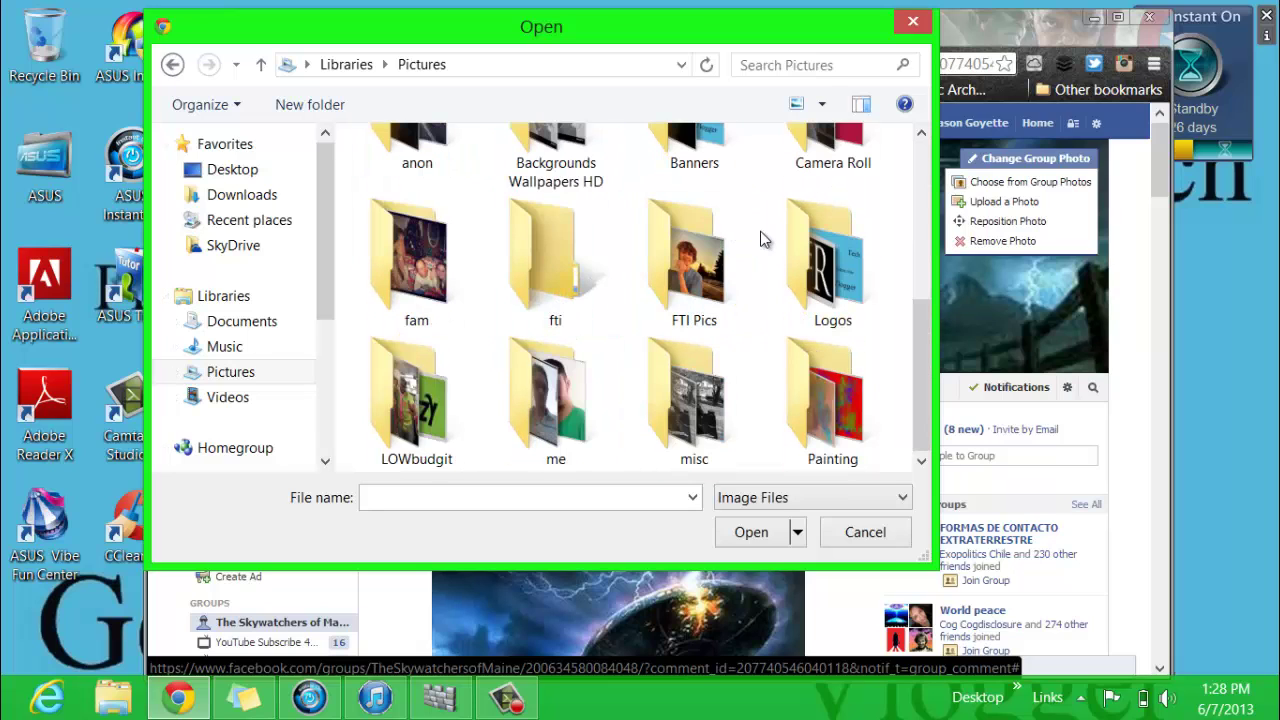
scroll(760, 238, "up", 3)
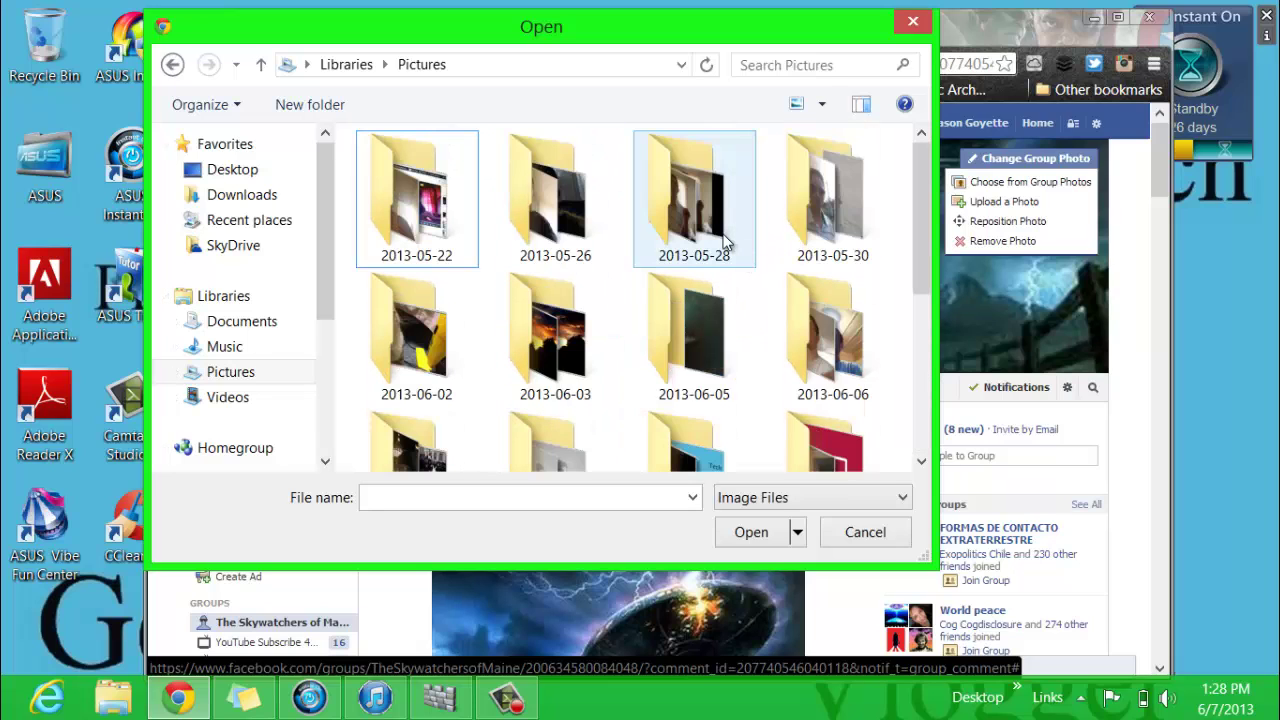
double_click(727, 243)
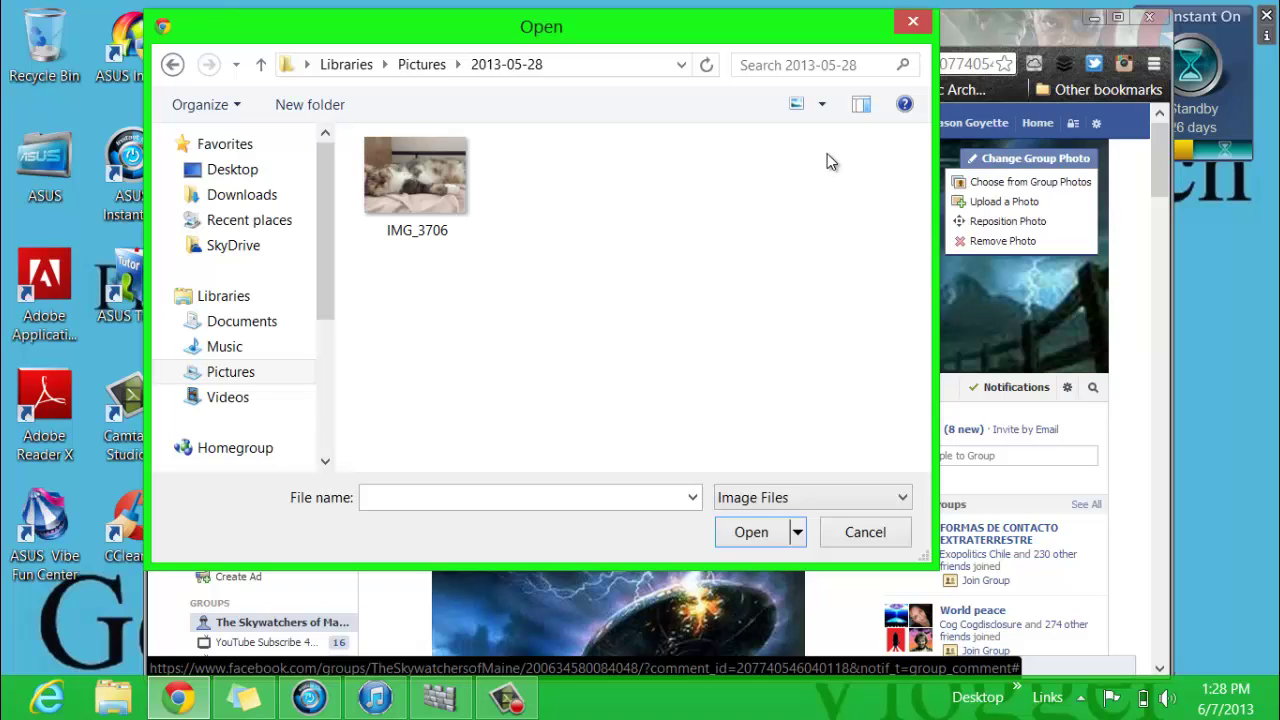
left_click(444, 177)
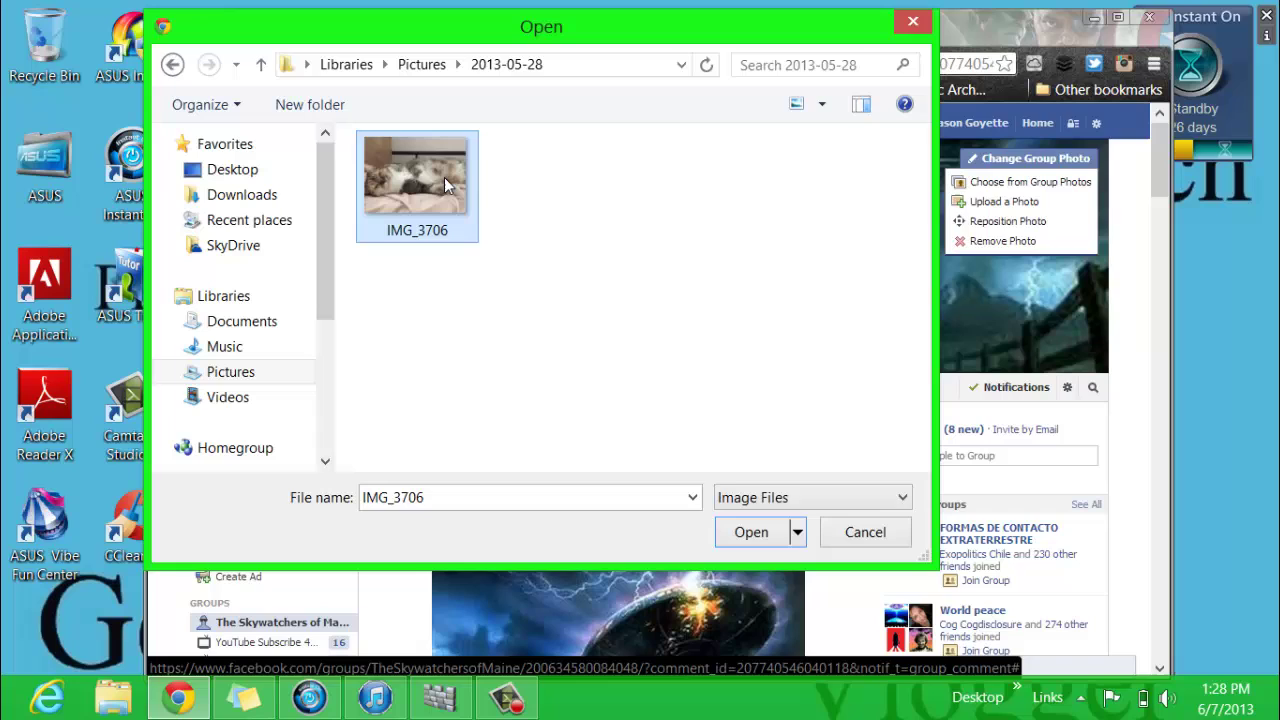
left_click(748, 532)
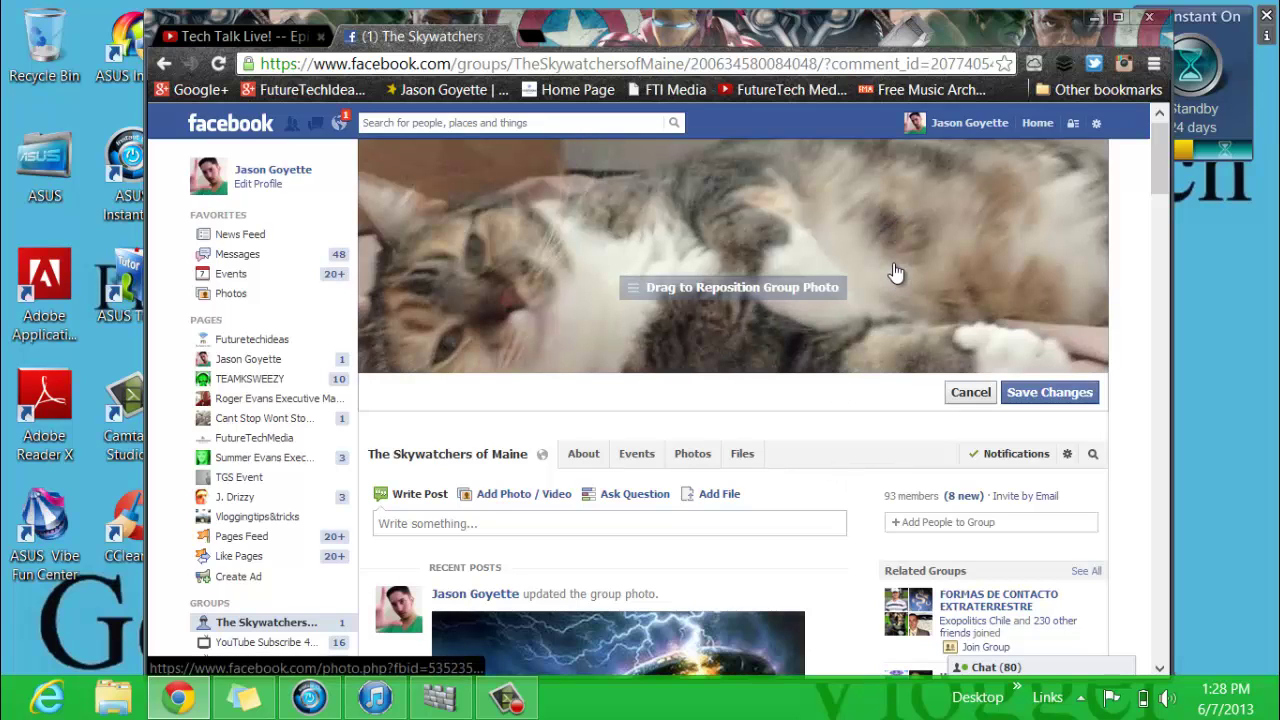
Step: Shift the uploaded cat photo slightly upward in the cover area and cancel the group photo change
left_click_drag(894, 277, 898, 245)
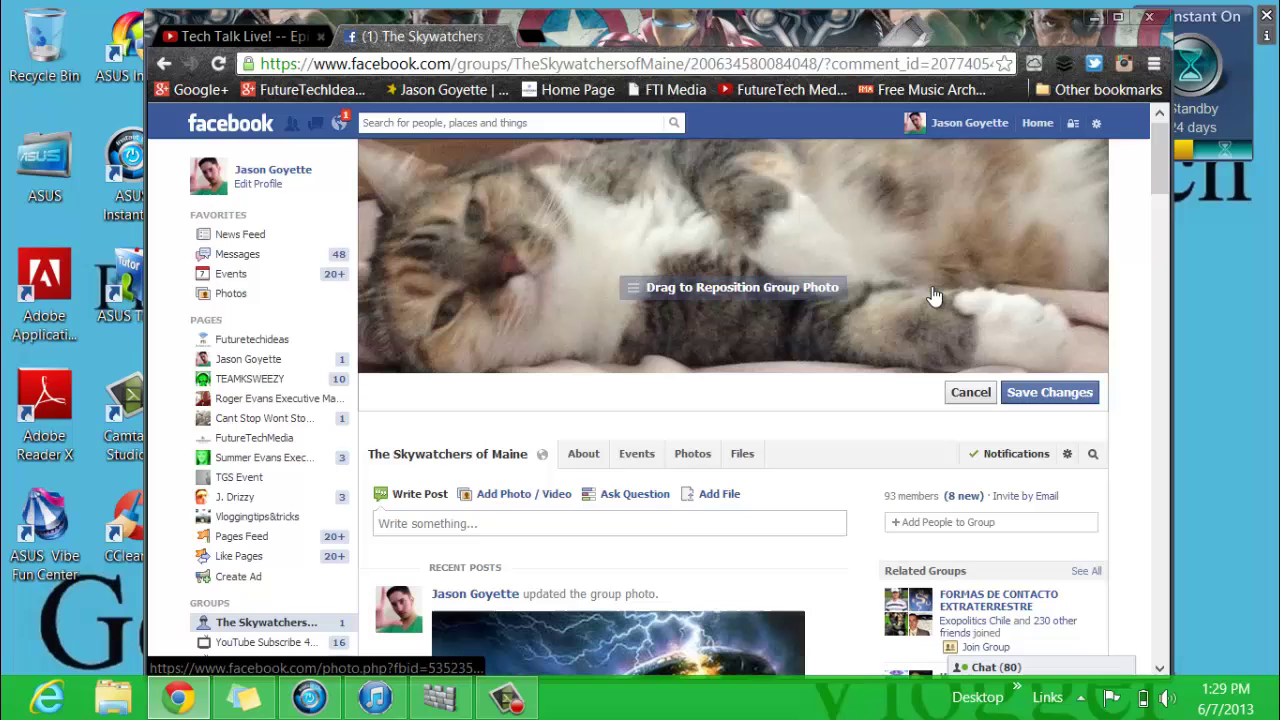
left_click(968, 393)
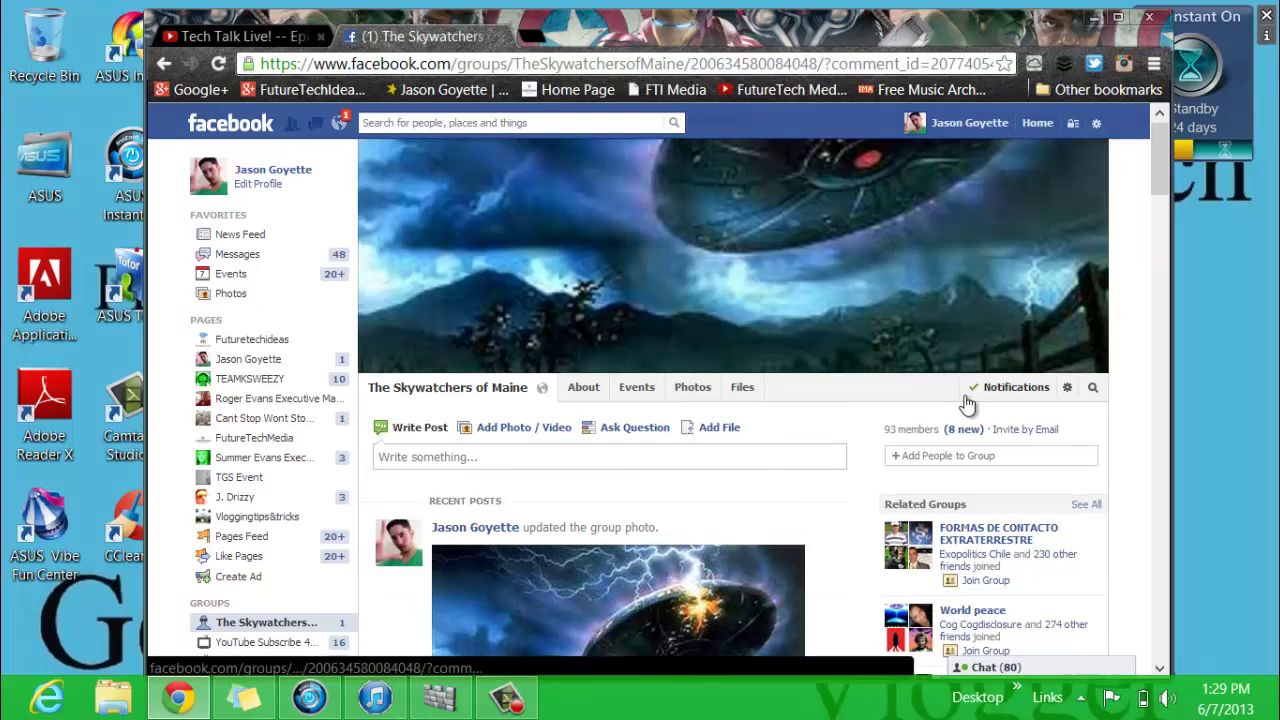
mouse_move(851, 243)
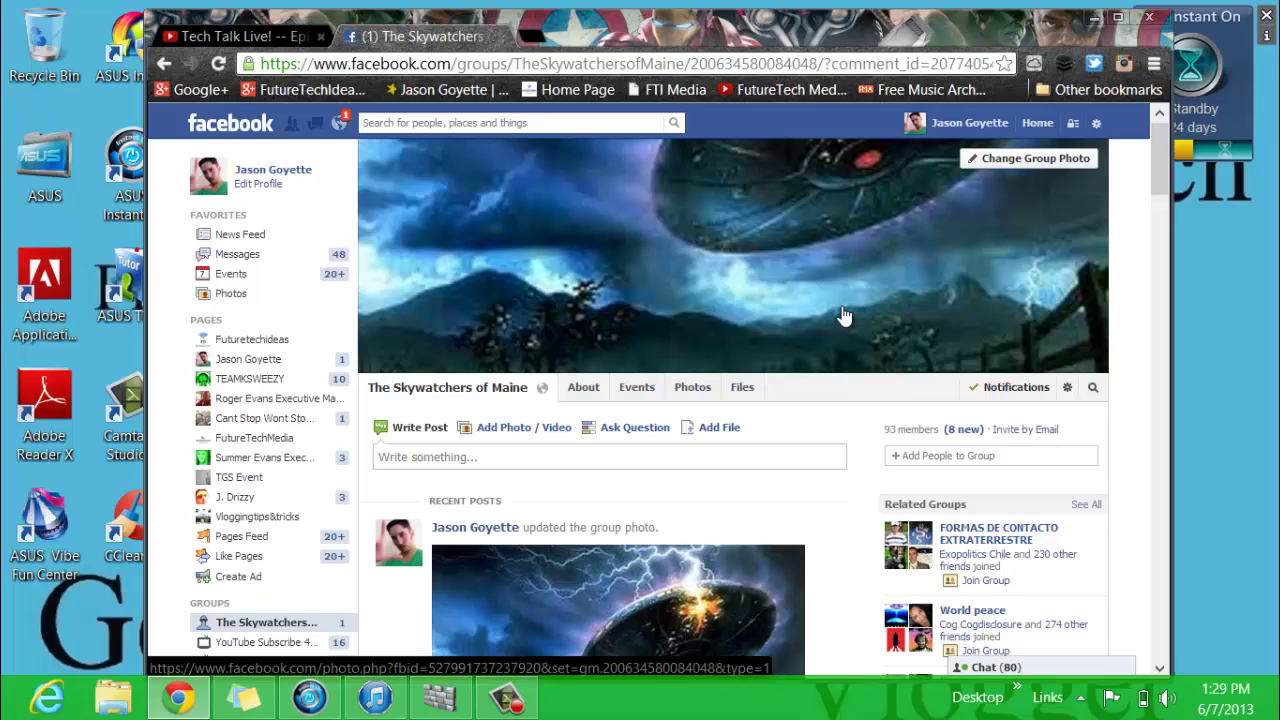
scroll(843, 316, "down", 3)
scroll(810, 388, "up", 3)
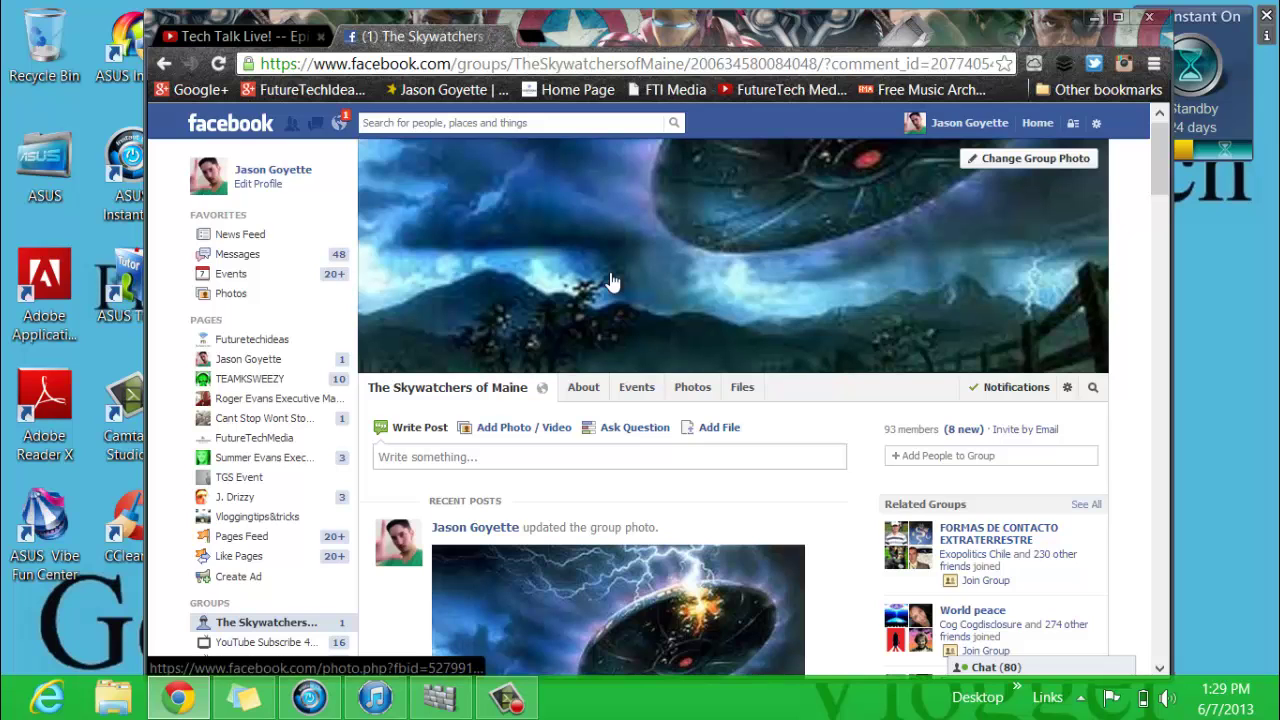
left_click(531, 36)
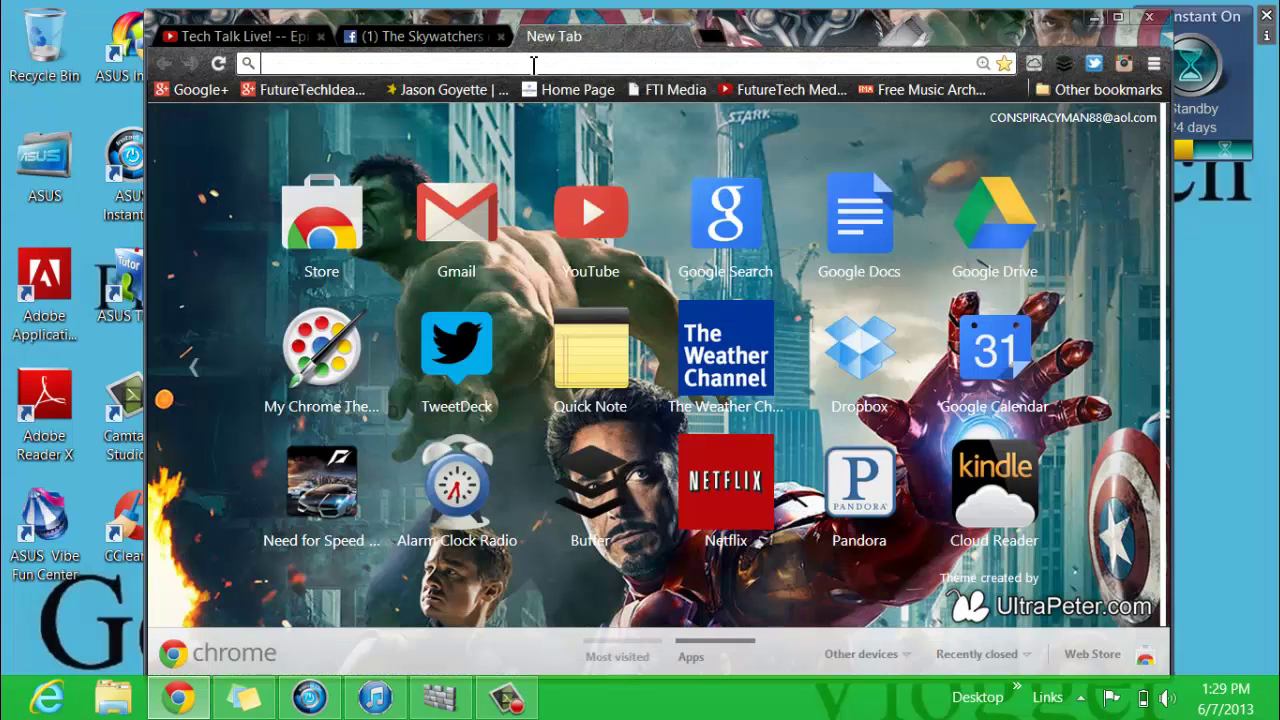
type("wwww")
key("BackSpace")
type(".c")
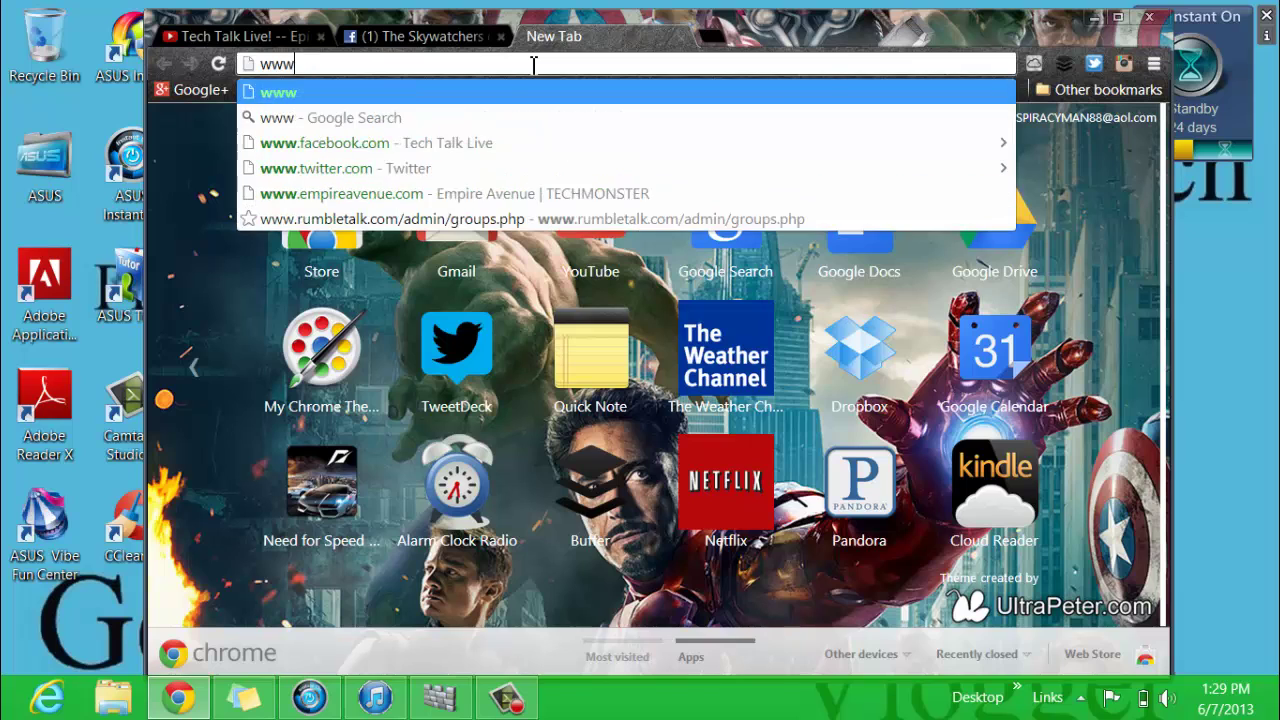
type("net")
key("Return")
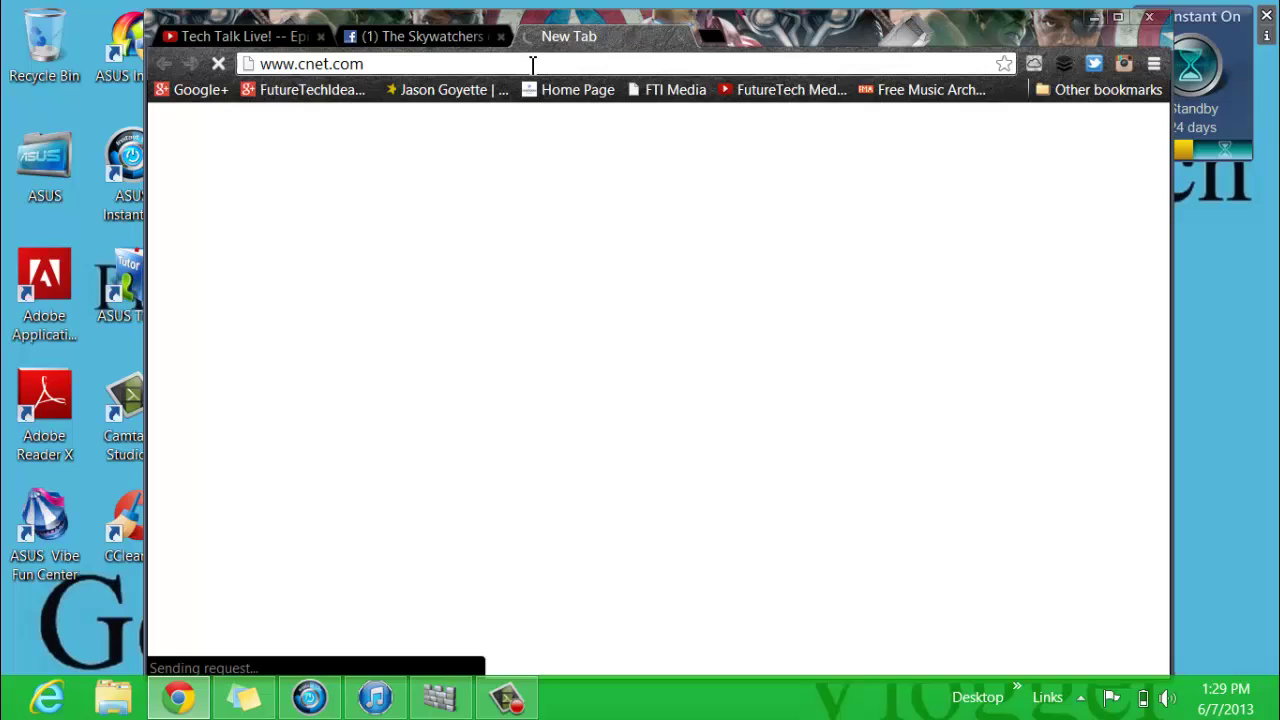
left_click(459, 23)
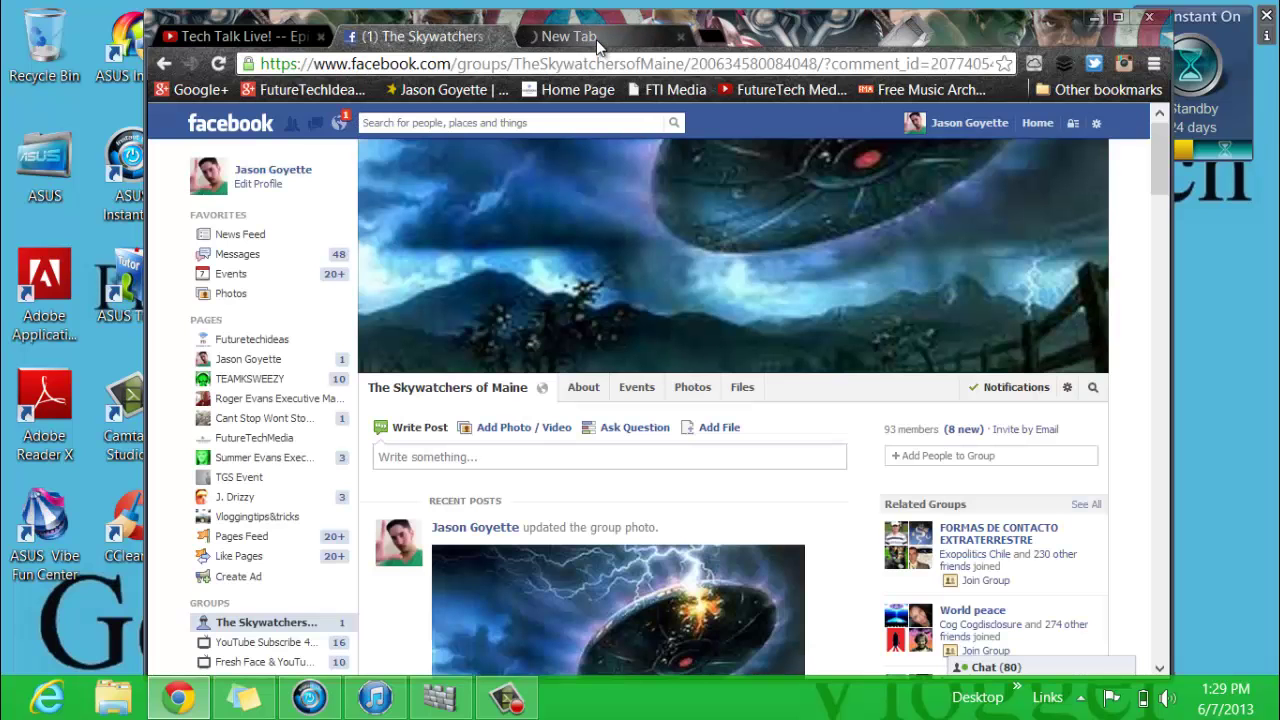
left_click(583, 36)
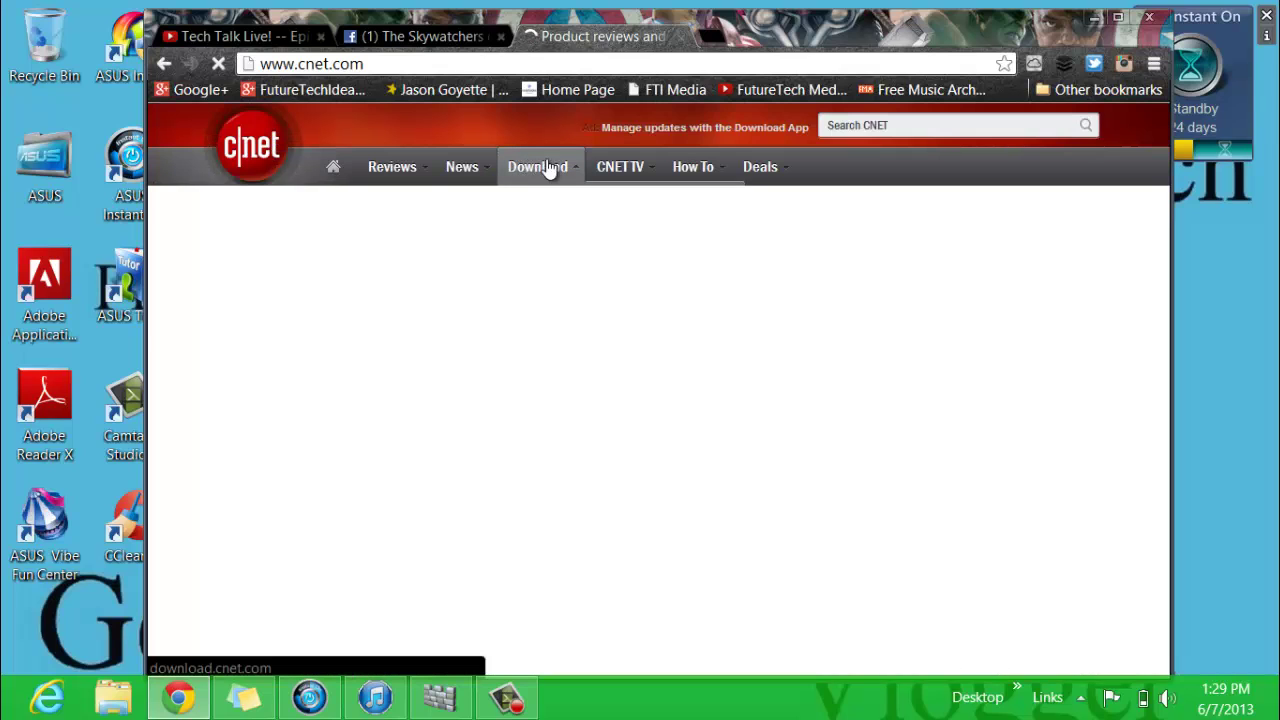
Step: Go to the Windows software section of CNET's download site
left_click(578, 169)
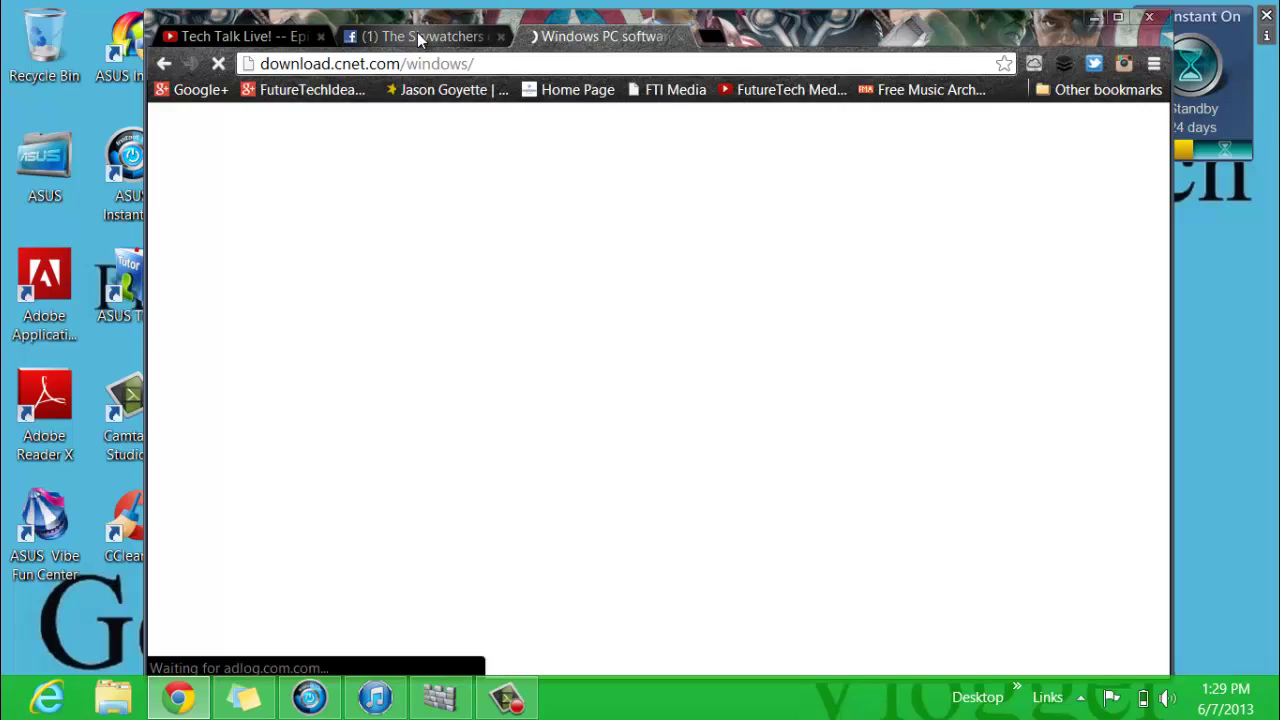
left_click(417, 32)
left_click(560, 38)
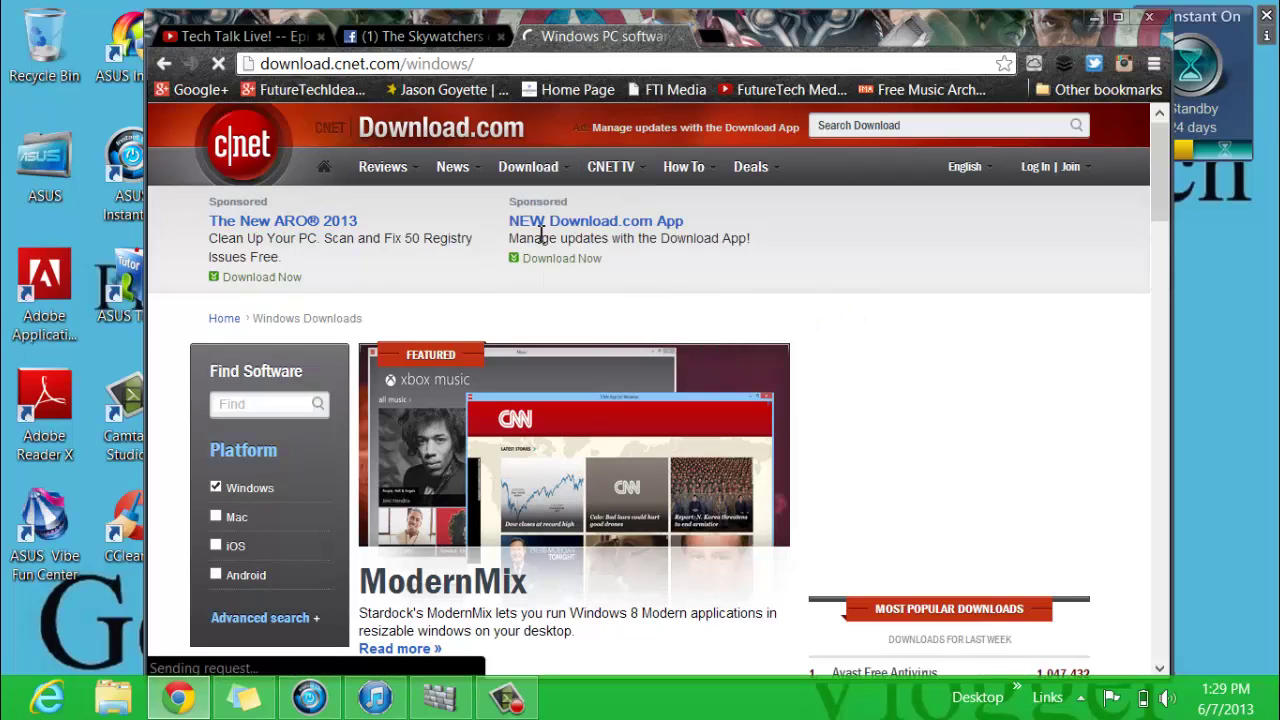
Step: Search the Windows software downloads for "Picture Resizer"
scroll(541, 233, "down", 1)
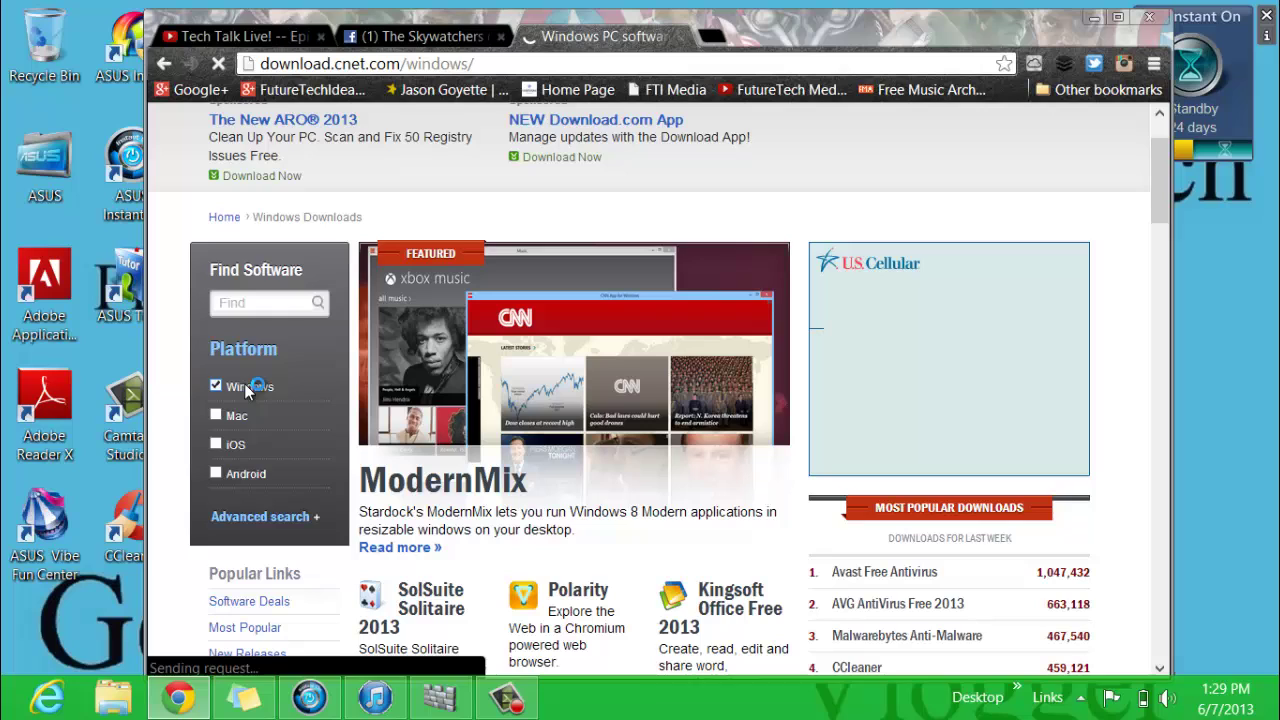
left_click(276, 301)
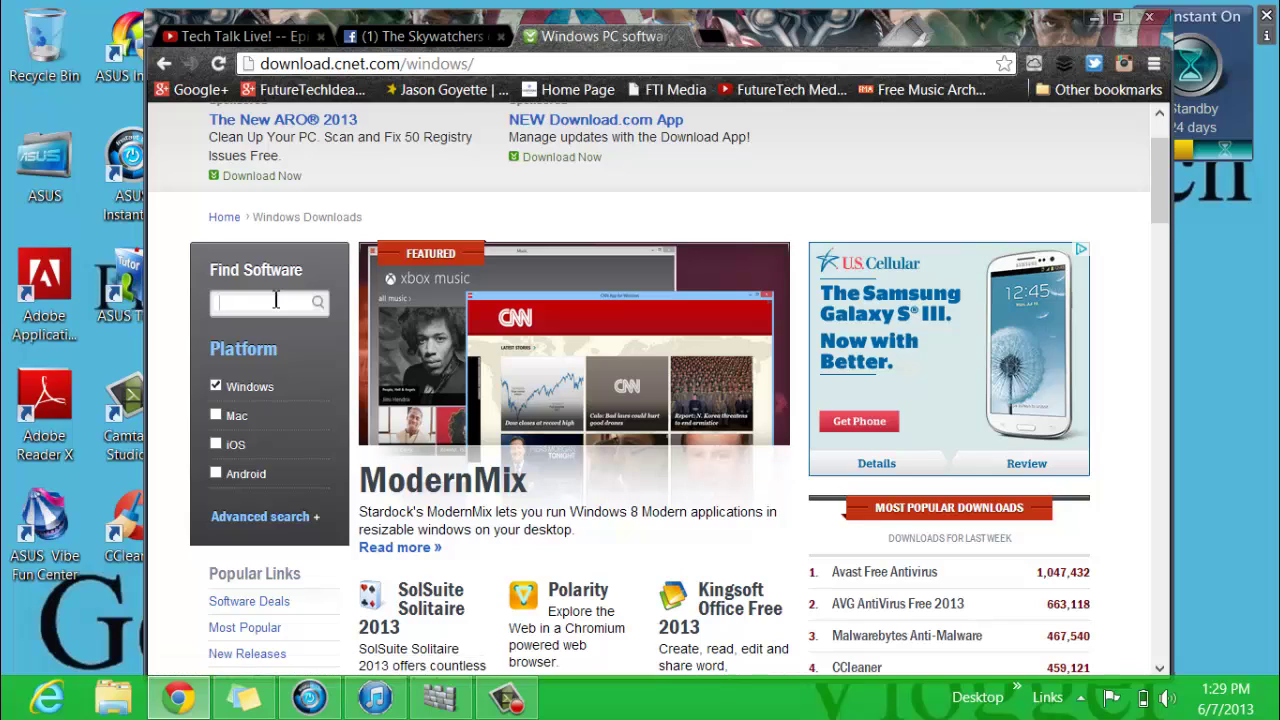
type("Picture")
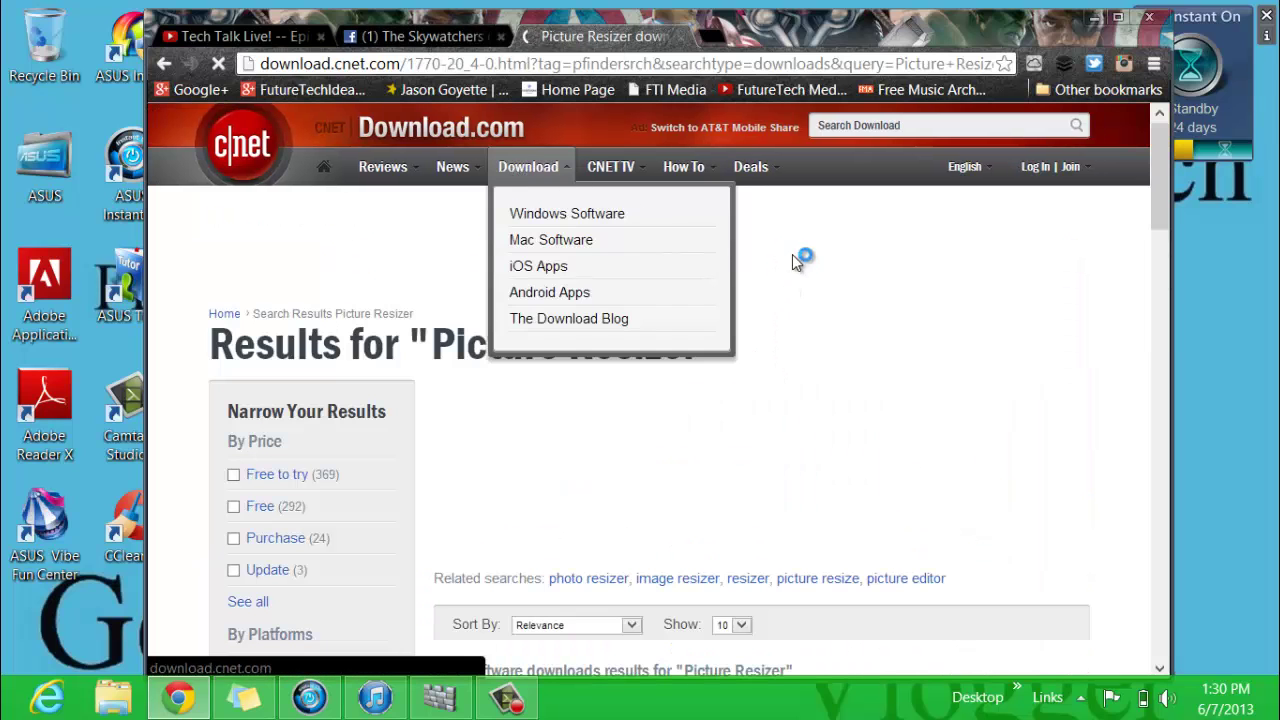
Step: Look through the Picture Resizer search results, comparing the listed programs' descriptions and ratings
scroll(640, 348, "down", 2)
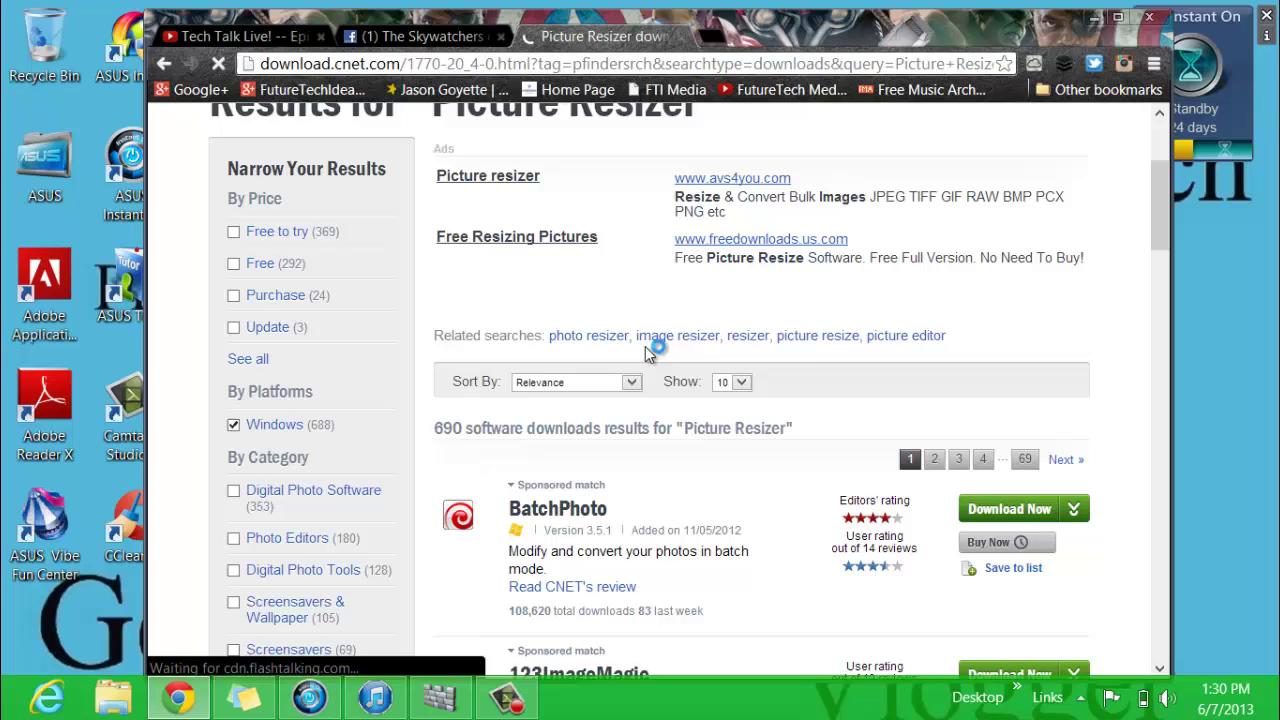
scroll(645, 346, "down", 2)
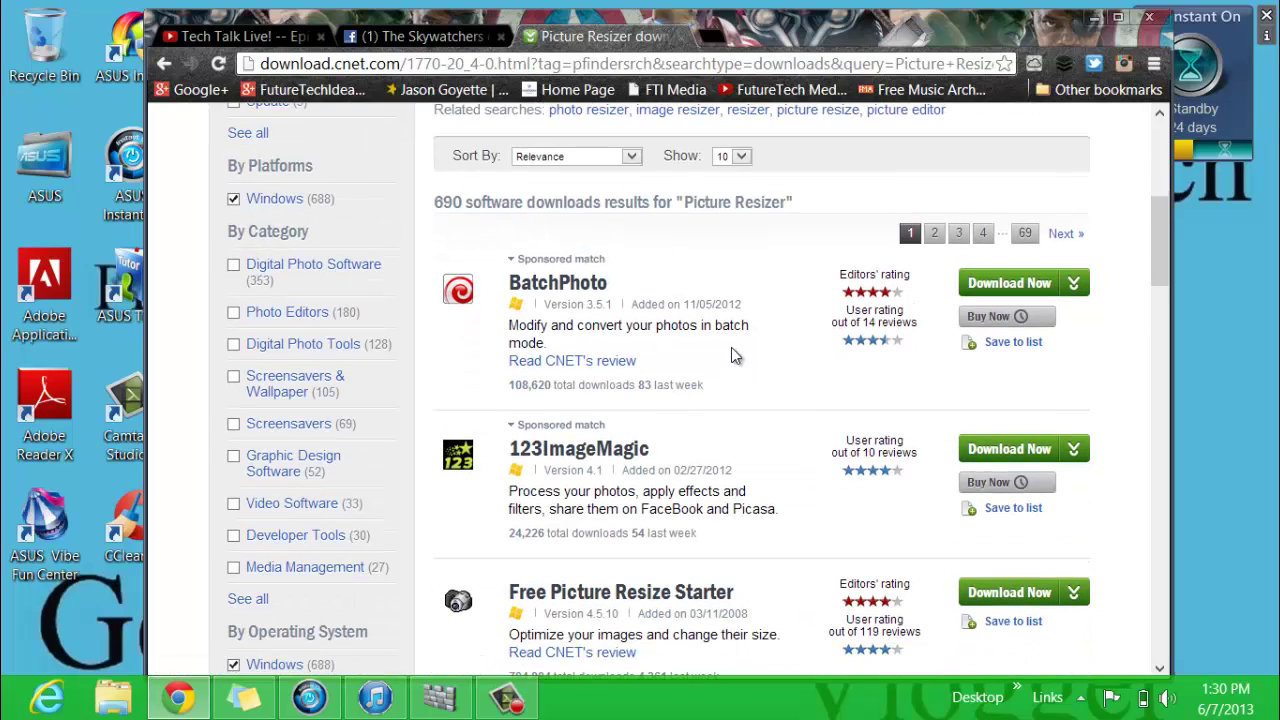
scroll(731, 347, "down", 2)
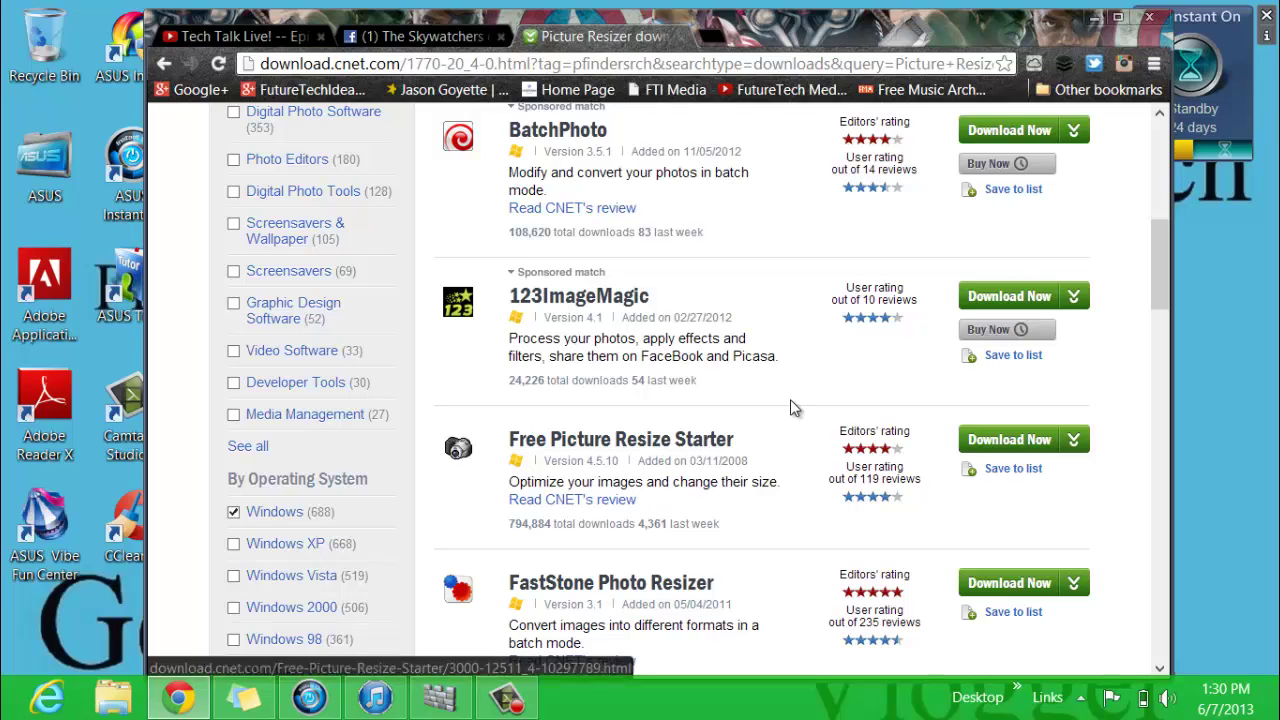
scroll(710, 445, "down", 2)
scroll(708, 435, "down", 3)
scroll(708, 430, "down", 1)
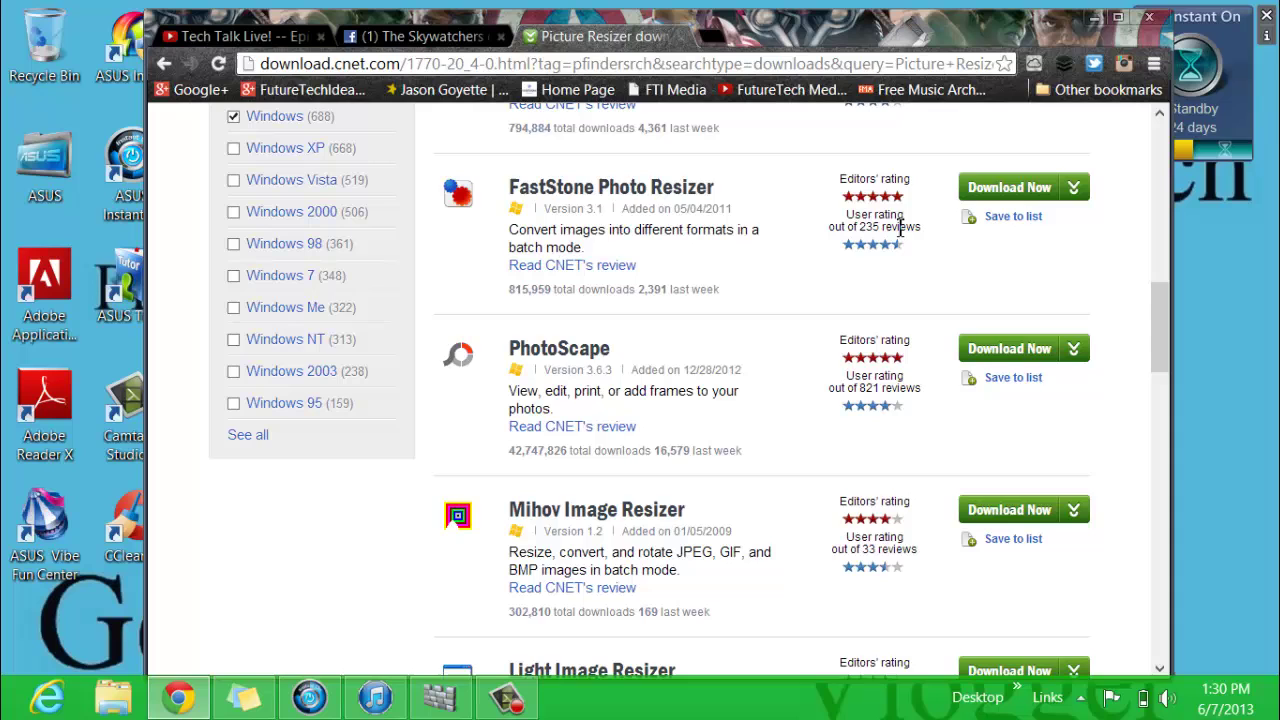
scroll(775, 282, "down", 5)
scroll(775, 282, "down", 1)
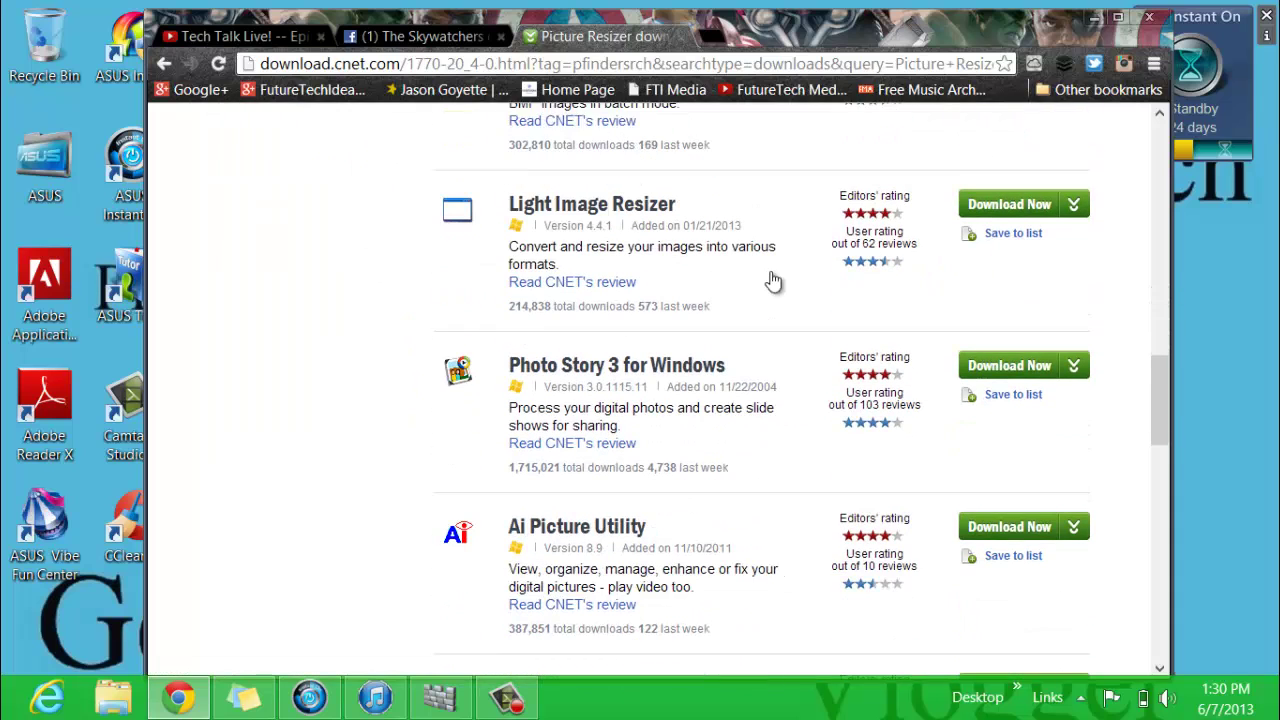
Step: Review the remaining Picture Resizer results through Media Resizer at the end of the first page, then return to the start of the list
scroll(775, 282, "down", 2)
scroll(775, 282, "up", 2)
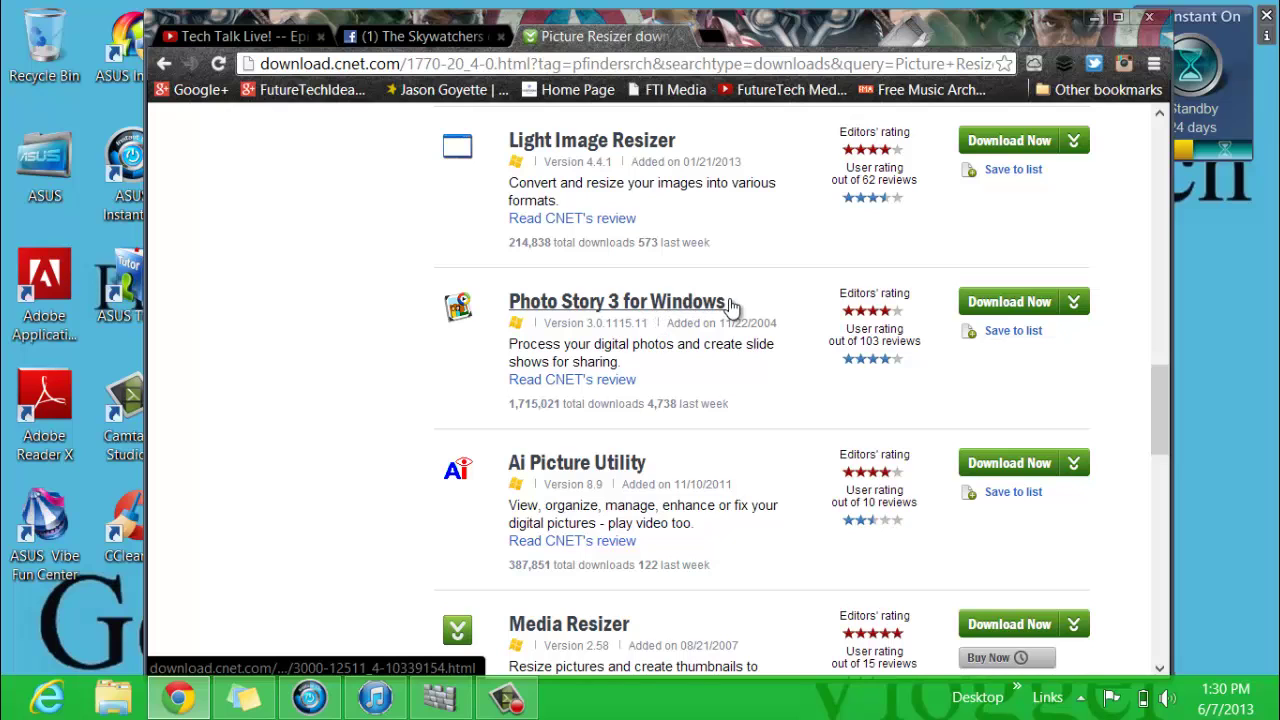
scroll(806, 302, "down", 4)
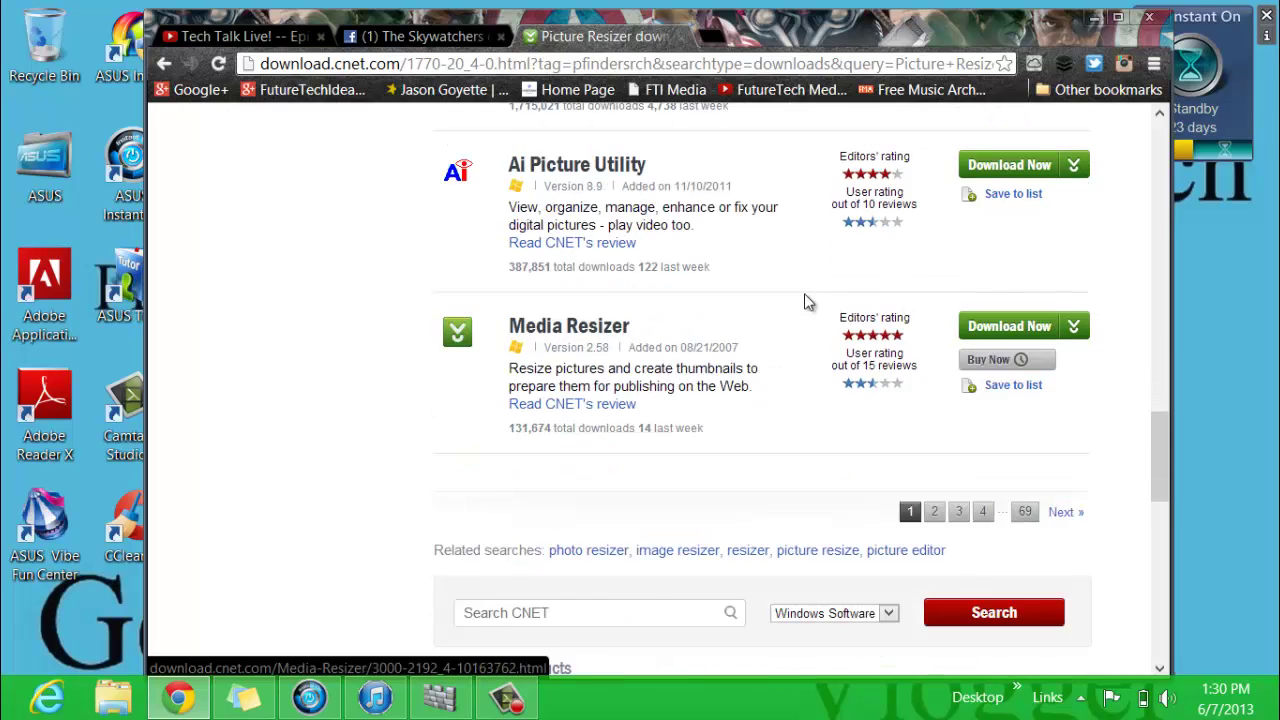
scroll(806, 302, "up", 5)
scroll(806, 300, "up", 5)
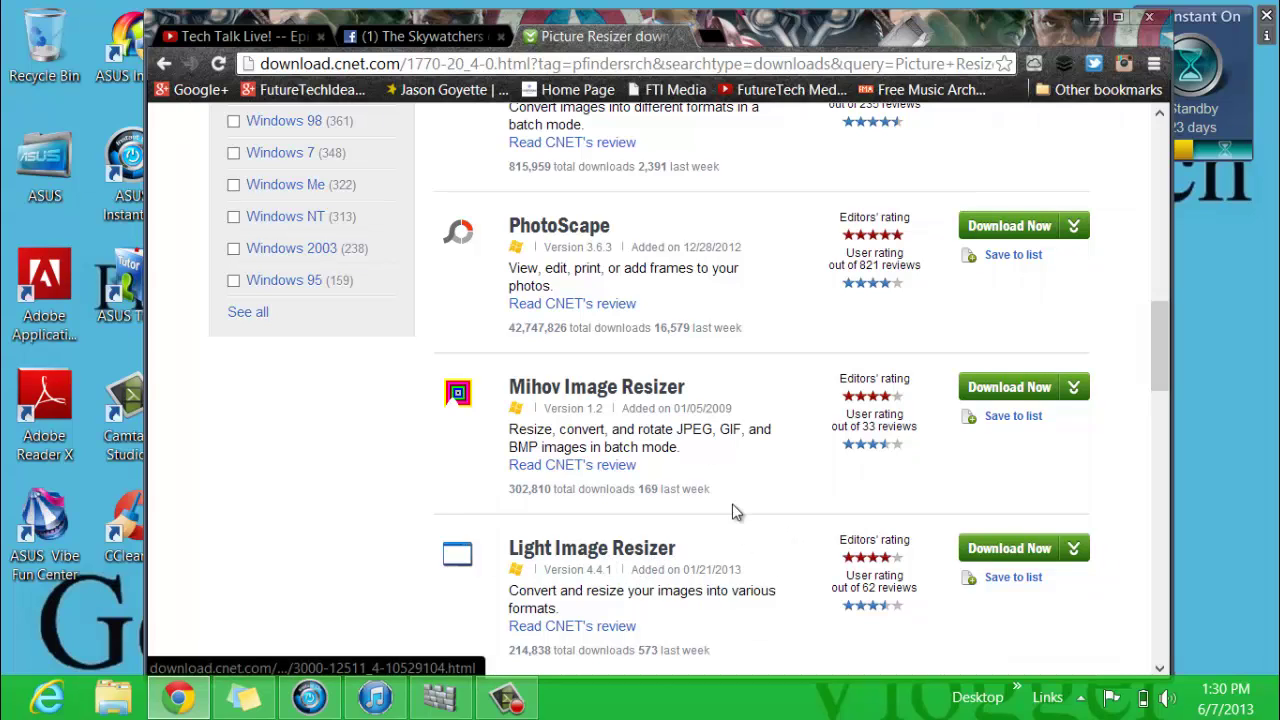
scroll(737, 510, "up", 5)
scroll(737, 507, "up", 7)
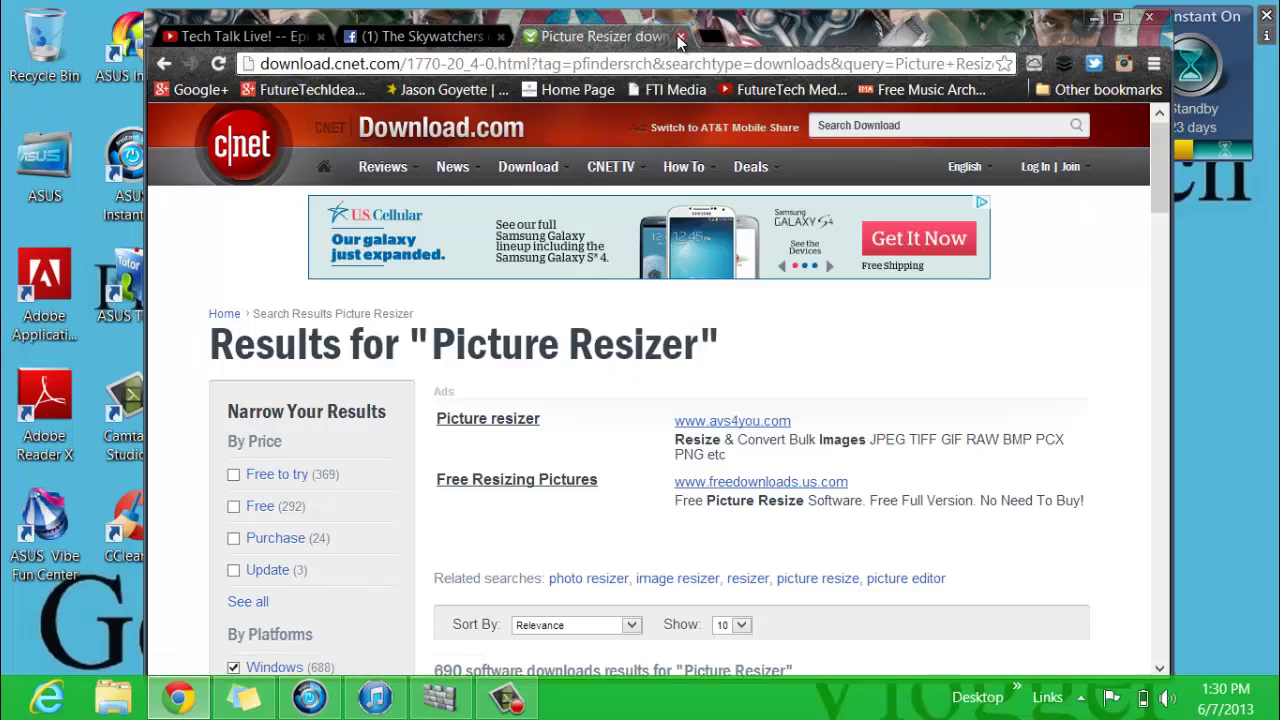
Step: Close the CNET search results and return to The Skywatchers of Maine group page on Facebook
left_click(679, 37)
scroll(623, 407, "down", 1)
scroll(623, 407, "up", 1)
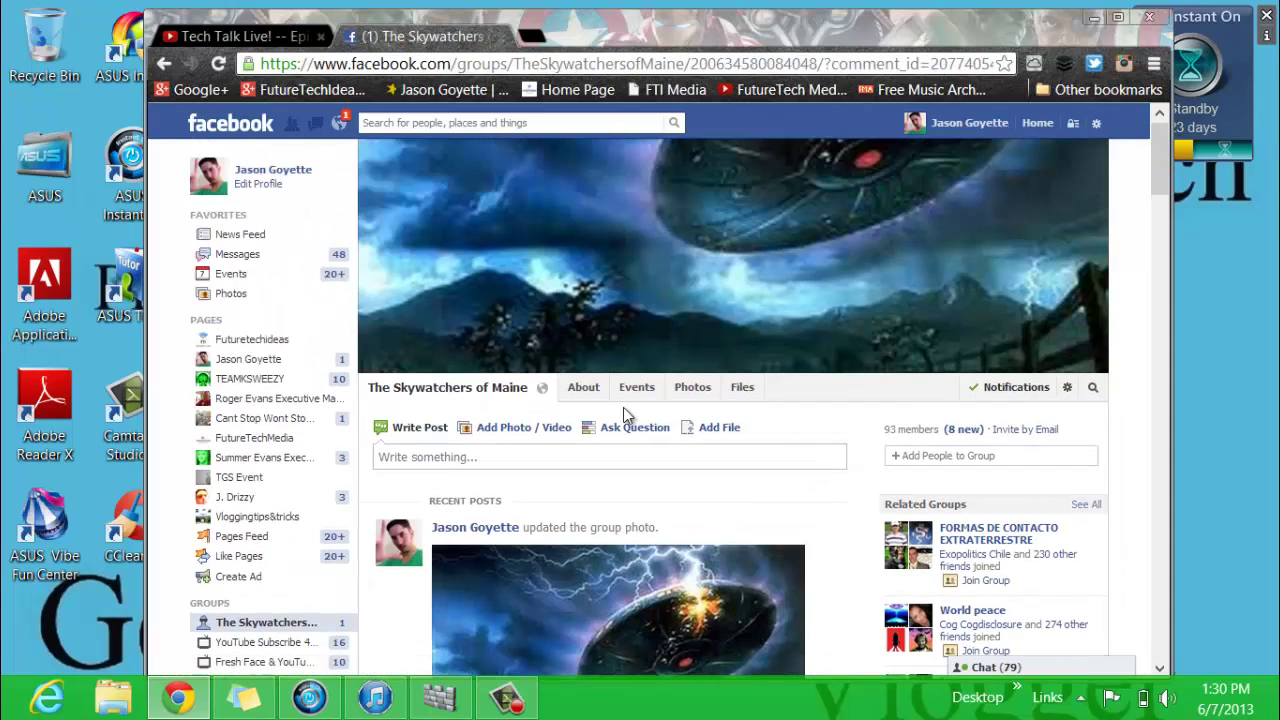
scroll(623, 407, "down", 2)
scroll(623, 407, "up", 2)
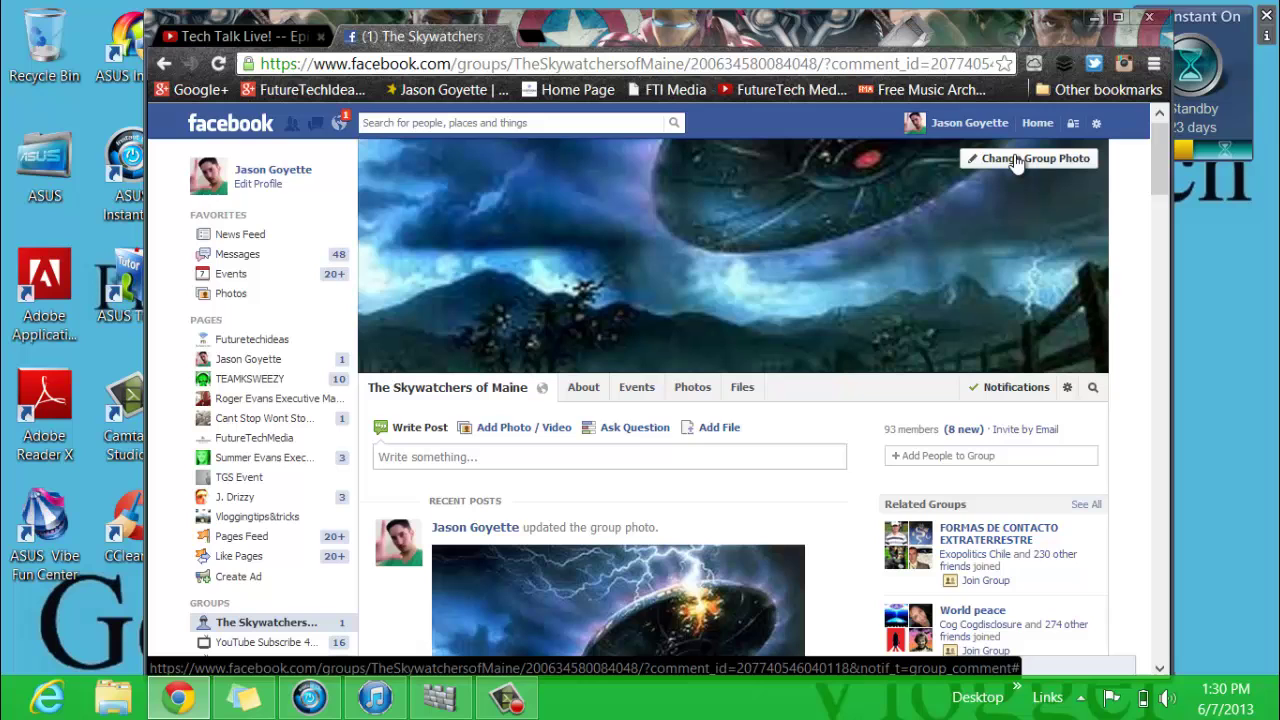
scroll(748, 323, "down", 4)
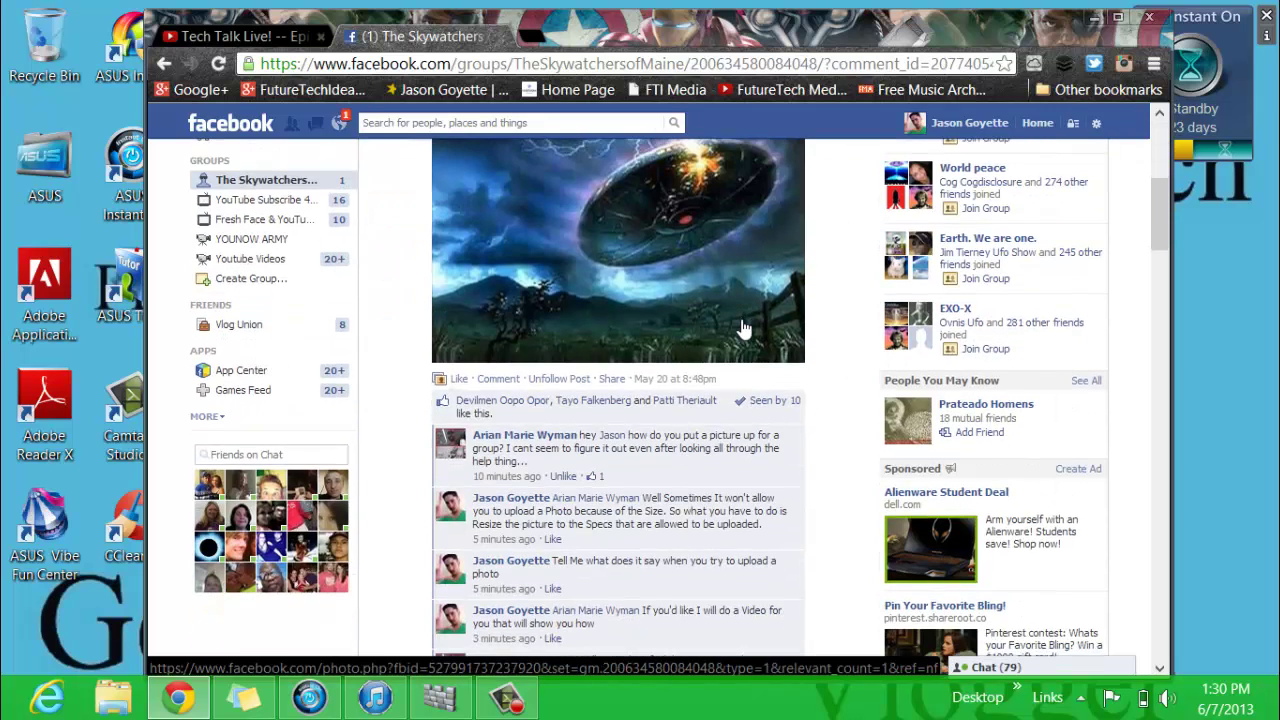
scroll(743, 328, "up", 4)
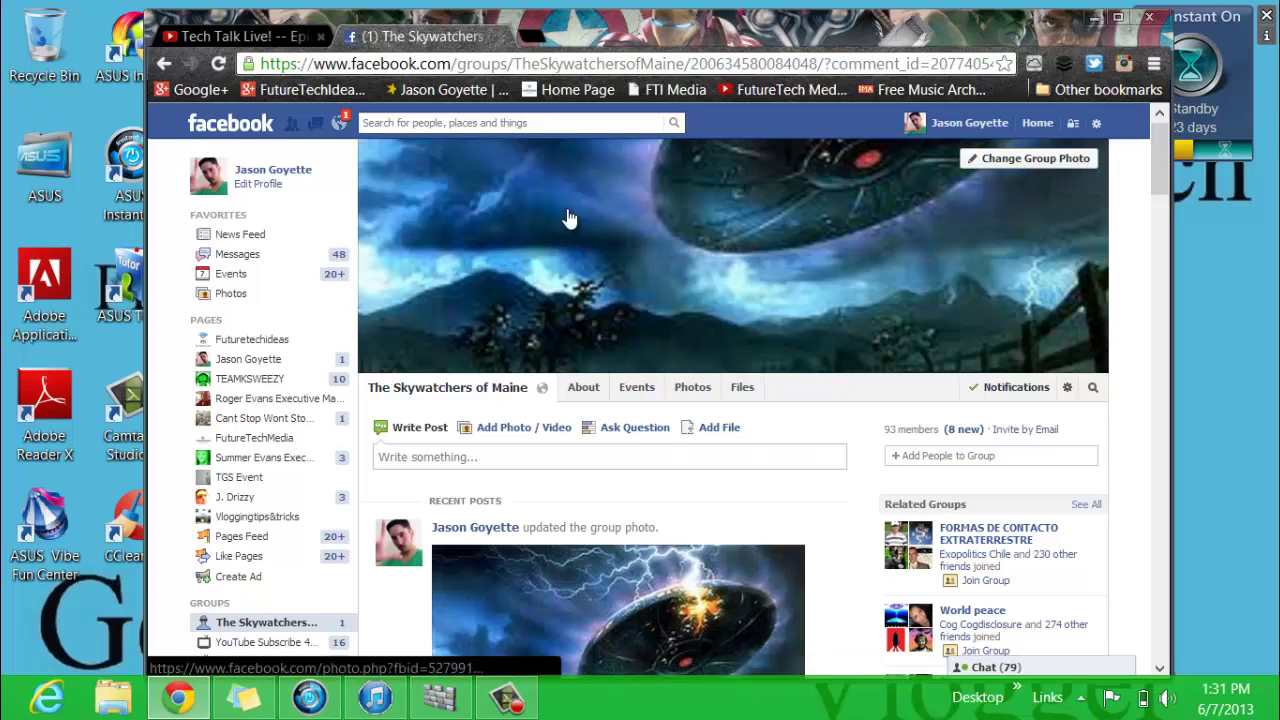
Step: Show the options for changing the group photo, then dismiss them and close the enlarged cover photo
left_click(1000, 162)
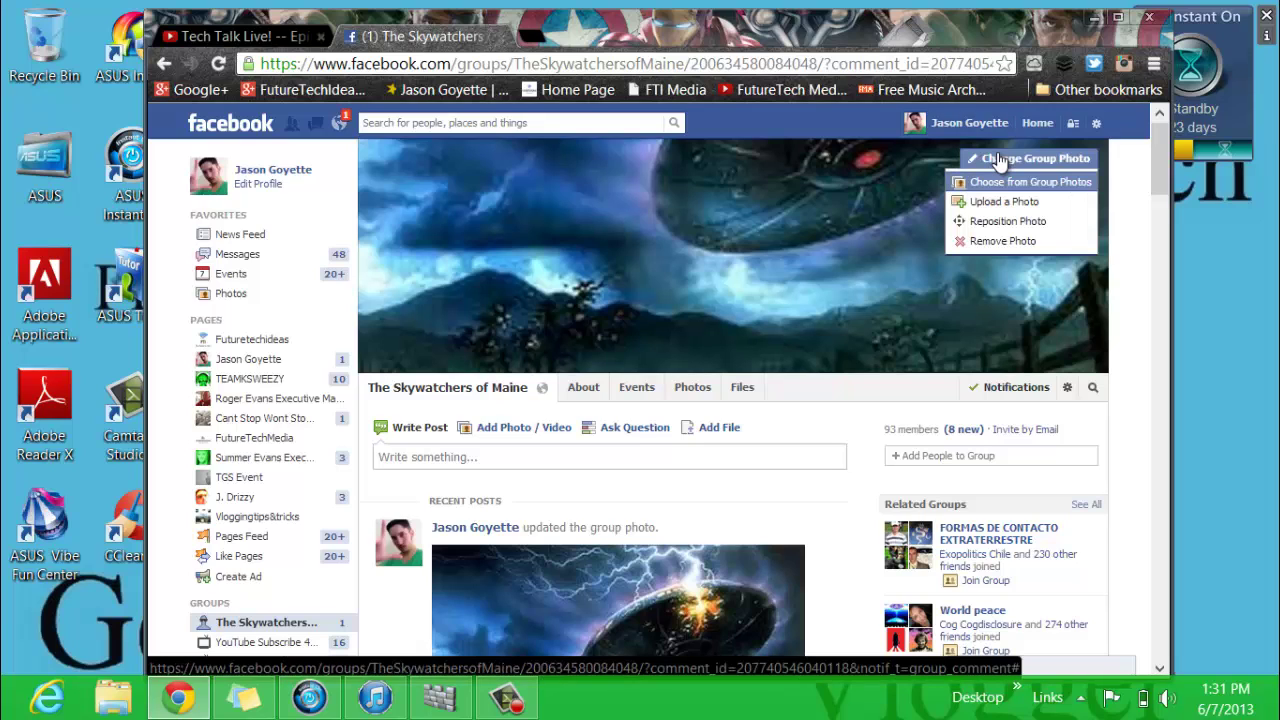
left_click(855, 238)
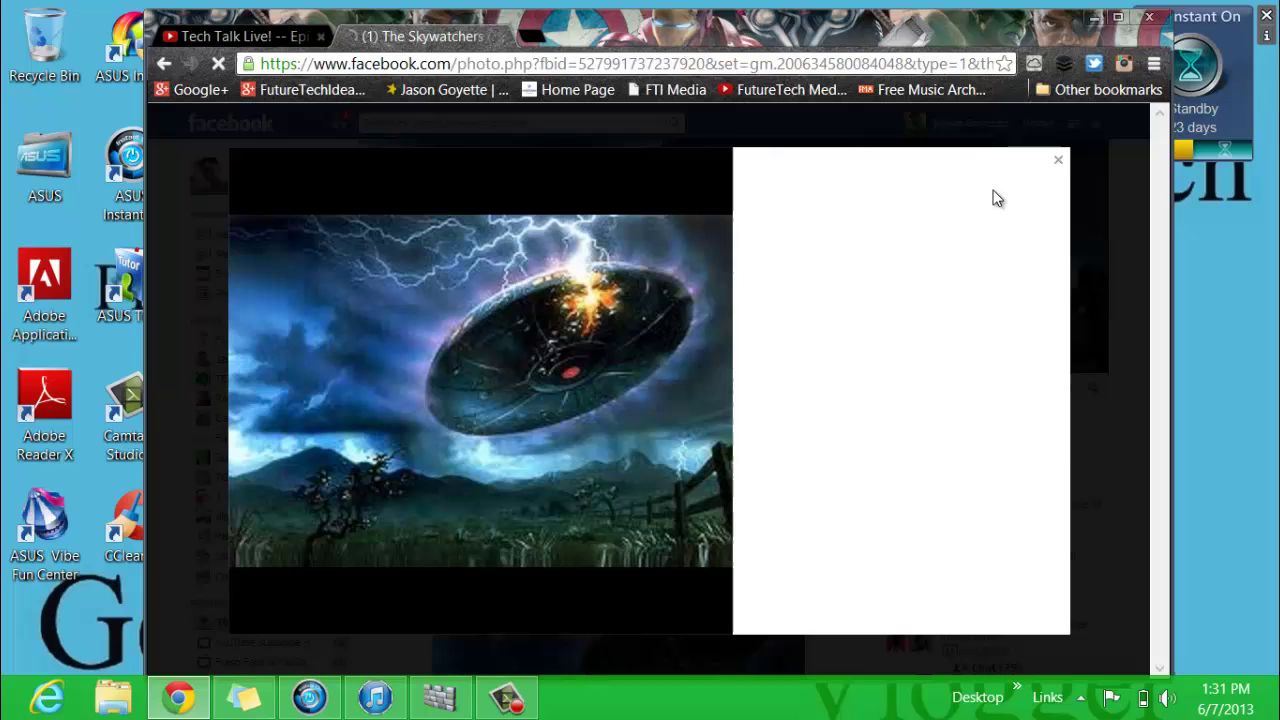
left_click(1058, 165)
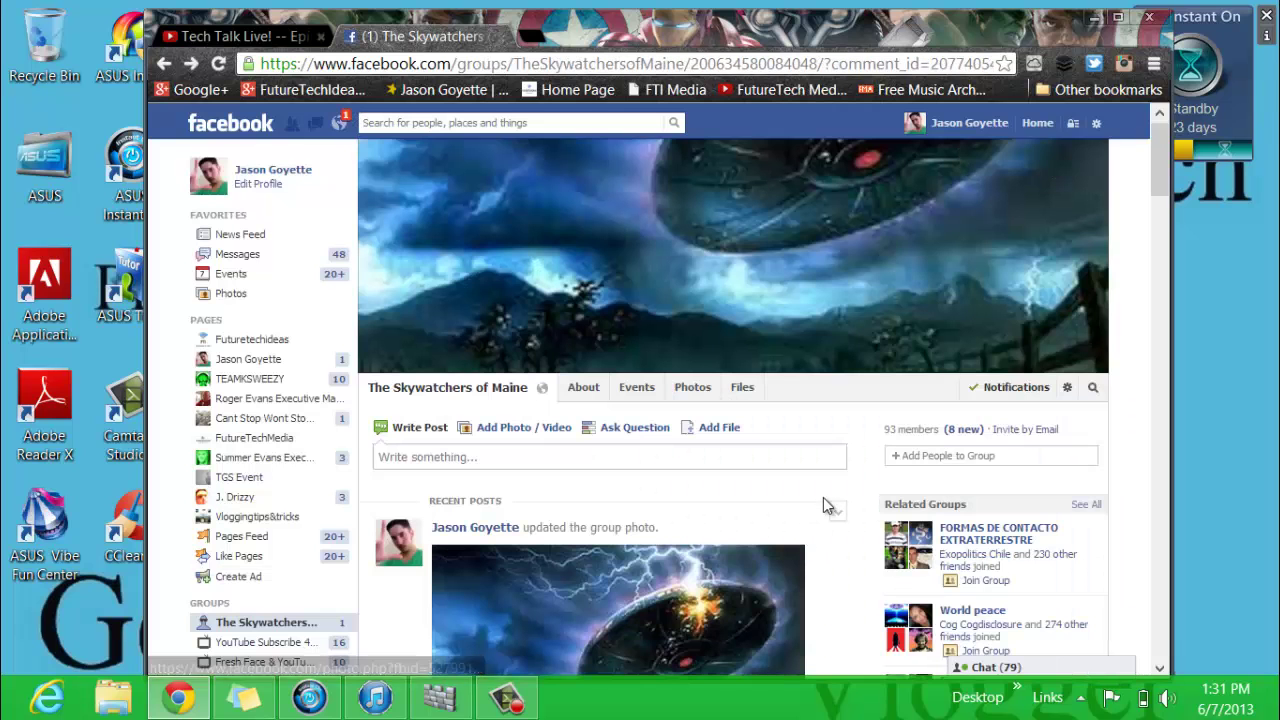
Step: Read the comments under the group photo update asking how to put up a group picture, then return to the group's cover photo
scroll(831, 455, "down", 7)
scroll(829, 458, "down", 1)
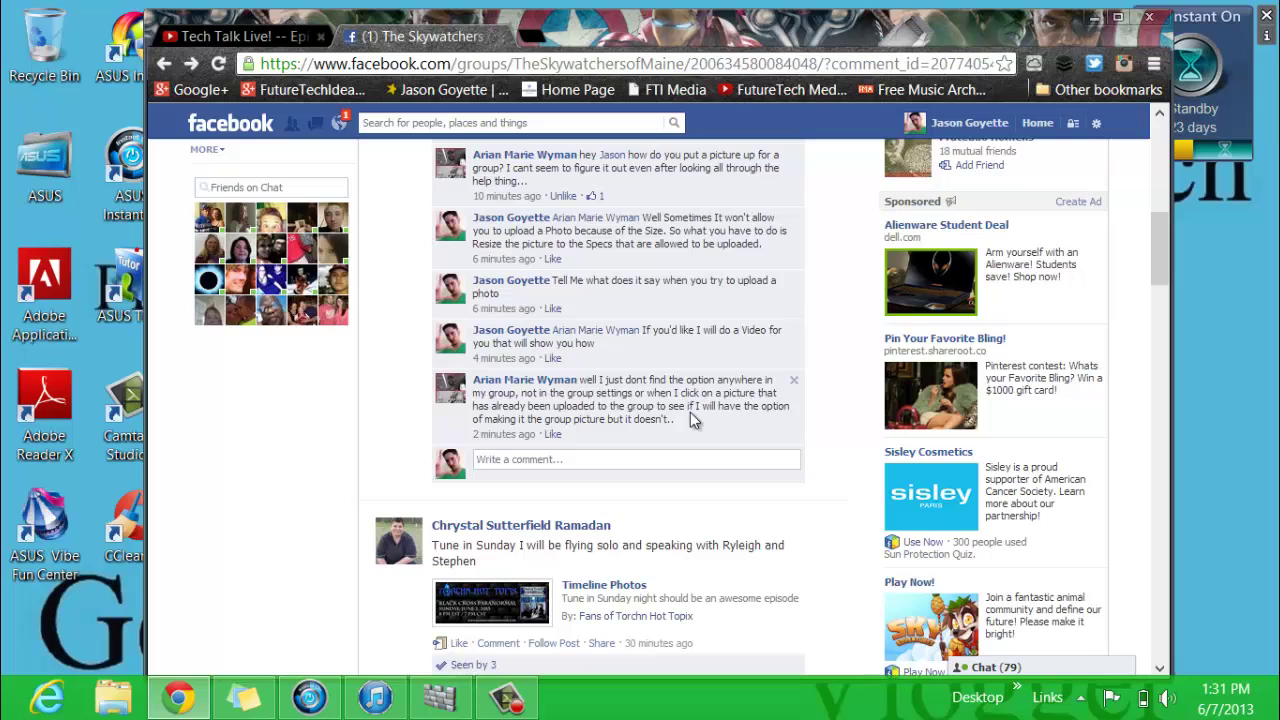
scroll(690, 412, "up", 10)
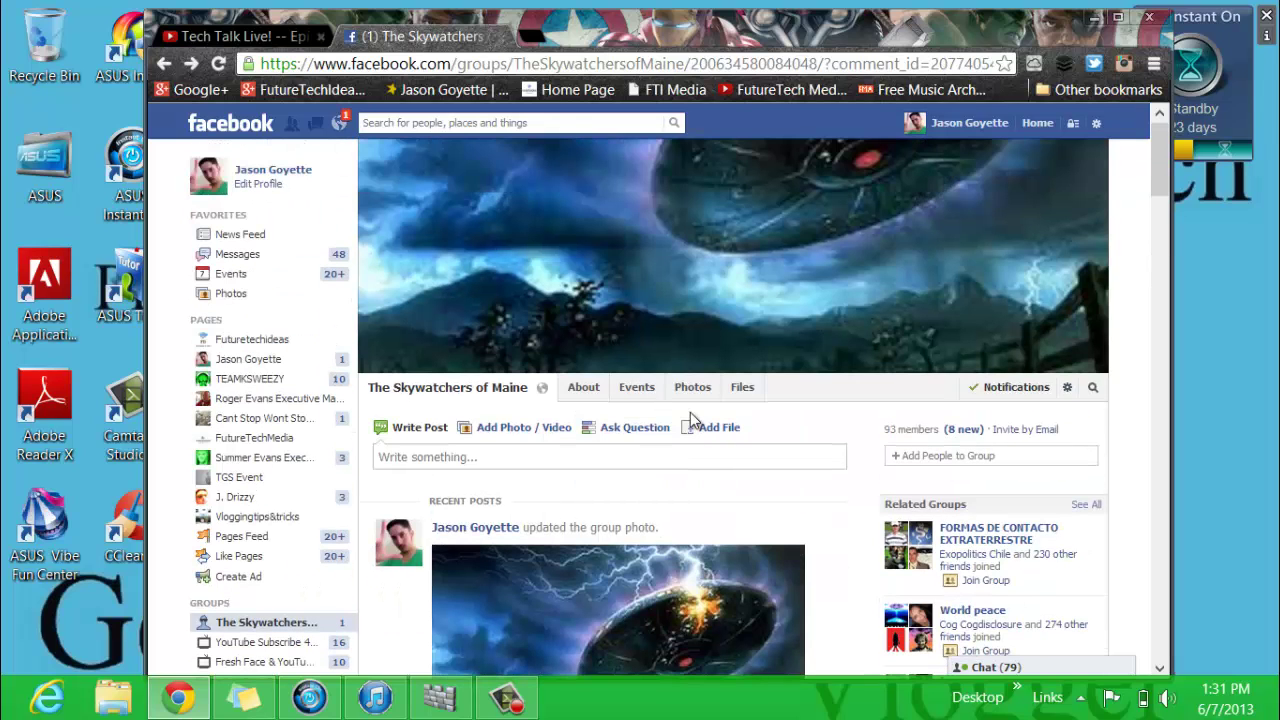